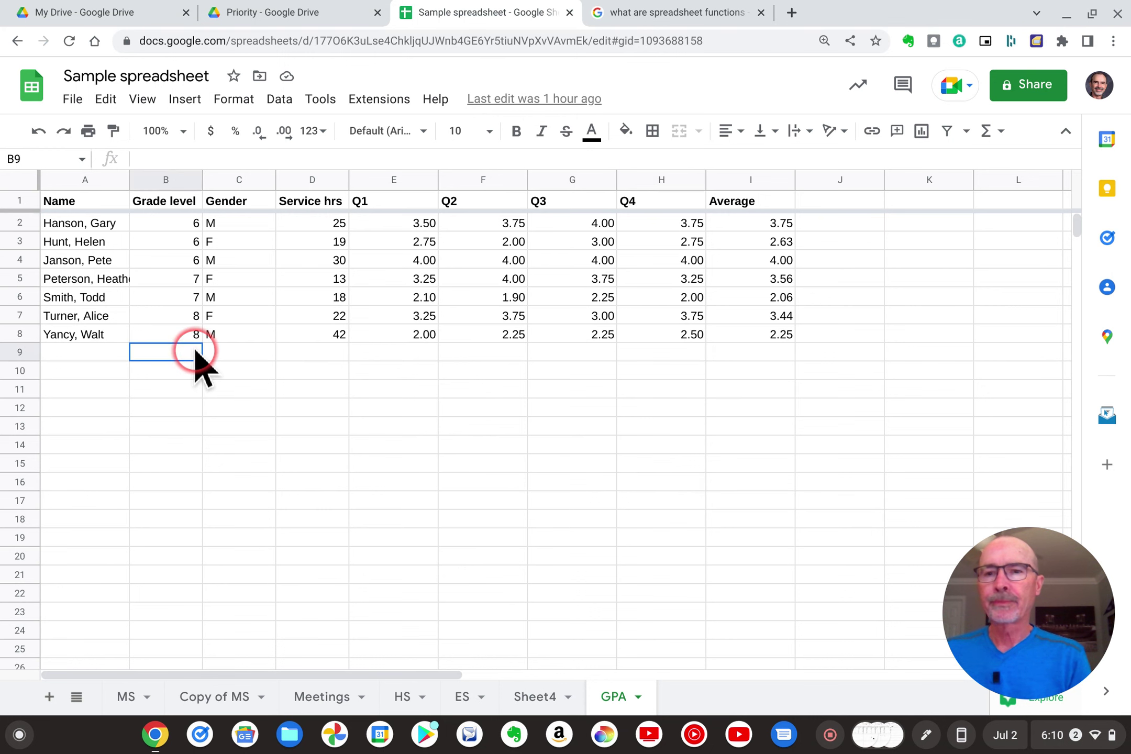
# Step: Count the grade level entries by entering the formula =COUNT(B2:B8) in cell B9
pyautogui.click(988, 130)
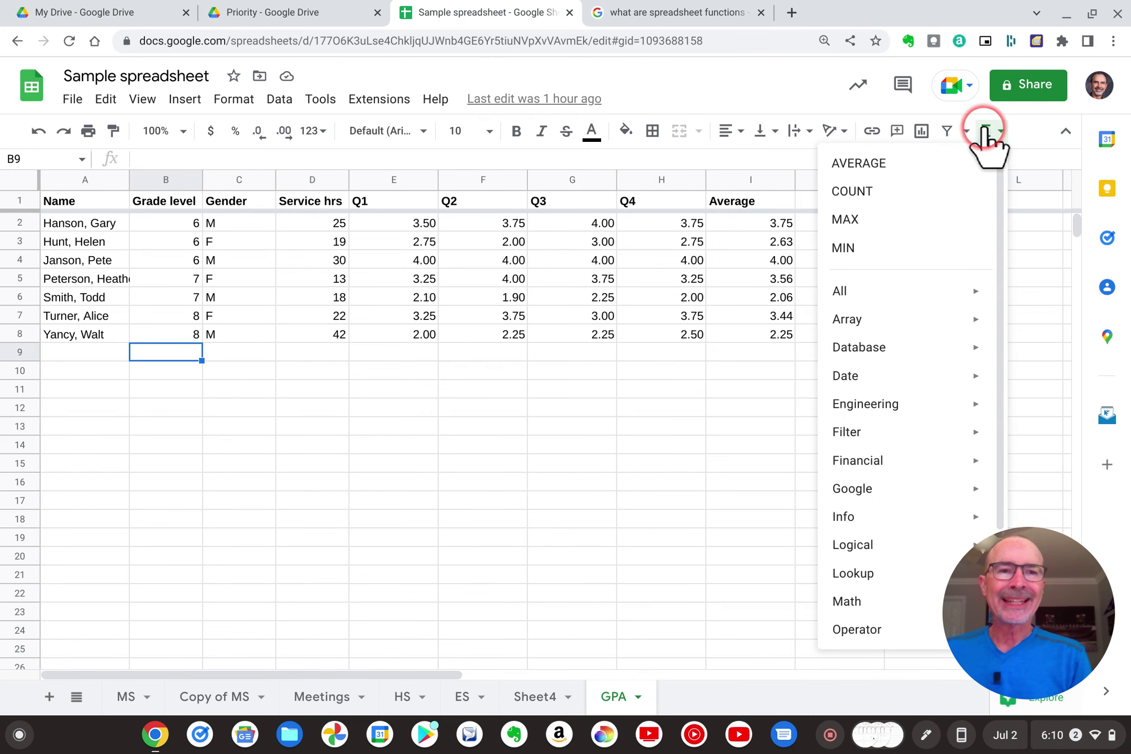
pyautogui.click(864, 191)
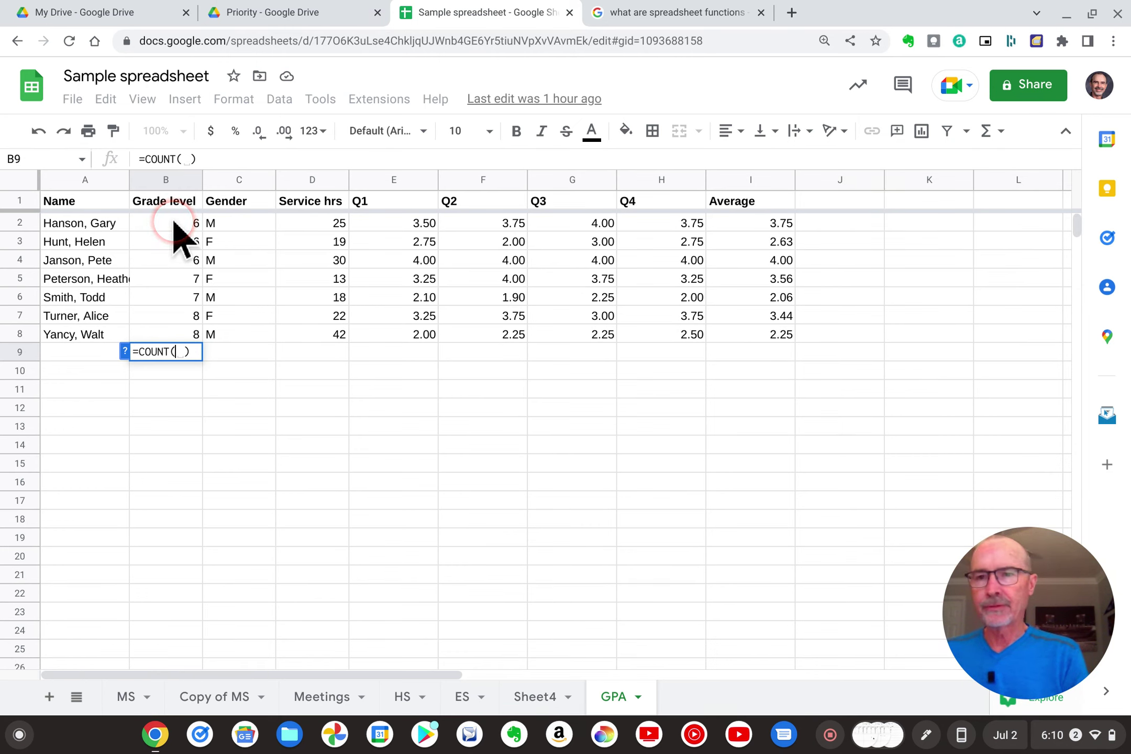
pyautogui.moveTo(174, 223); pyautogui.dragTo(170, 332)
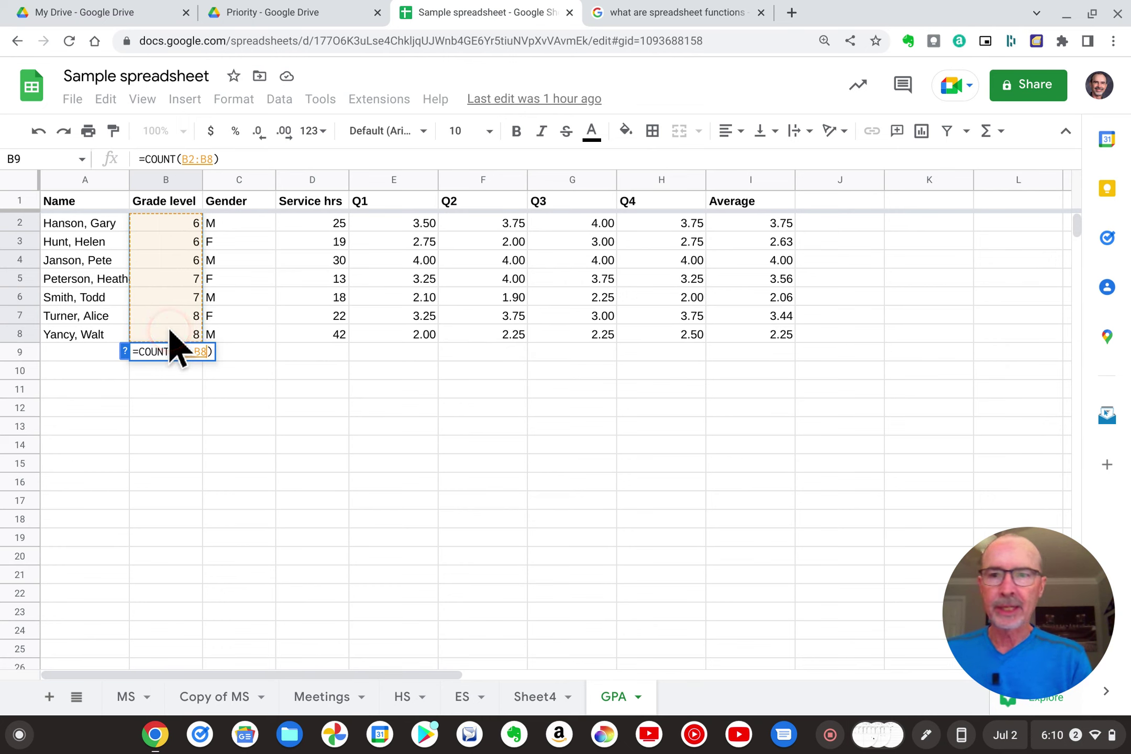
pyautogui.press('Return')
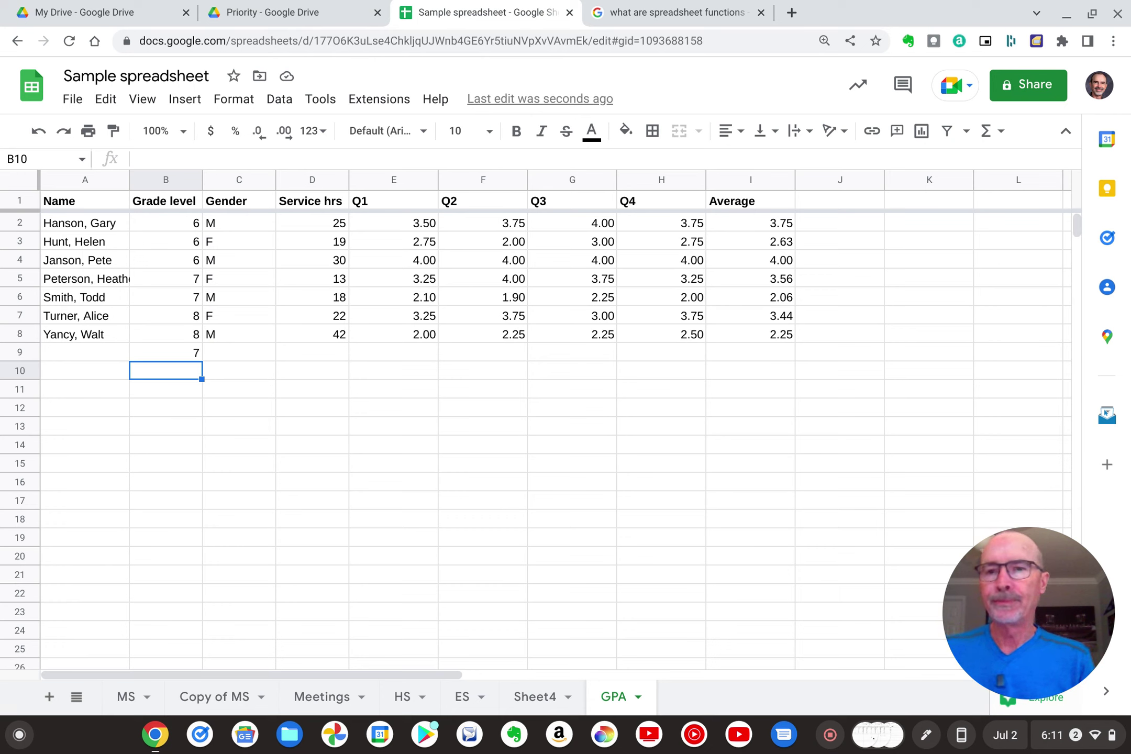
# Step: Replace the formula in cell B9 with =COUNTIF(B2:B8,"=6") to count the sixth graders
pyautogui.click(171, 354)
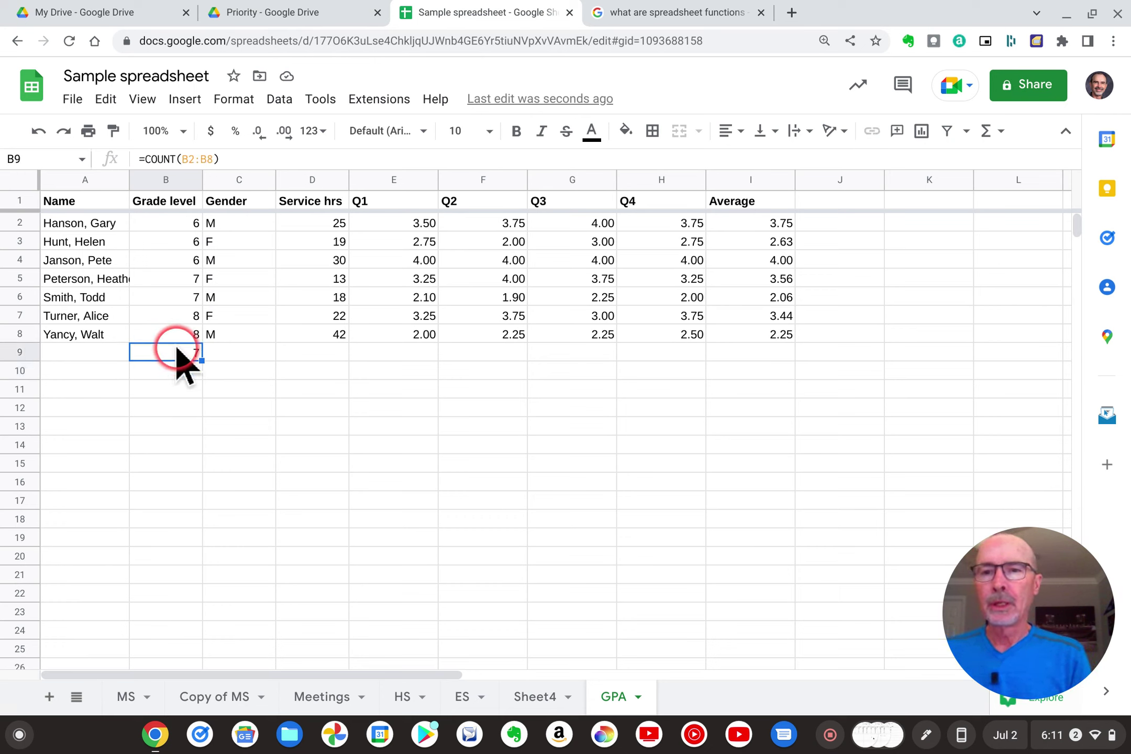
pyautogui.press('Delete')
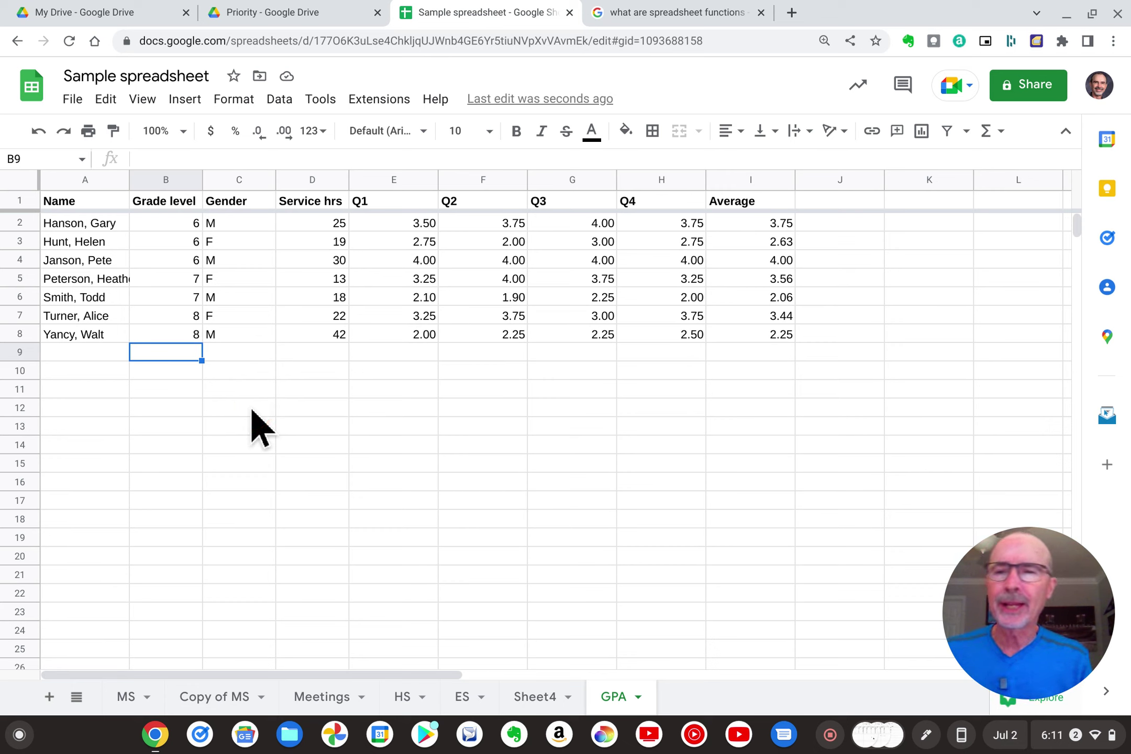
pyautogui.click(987, 131)
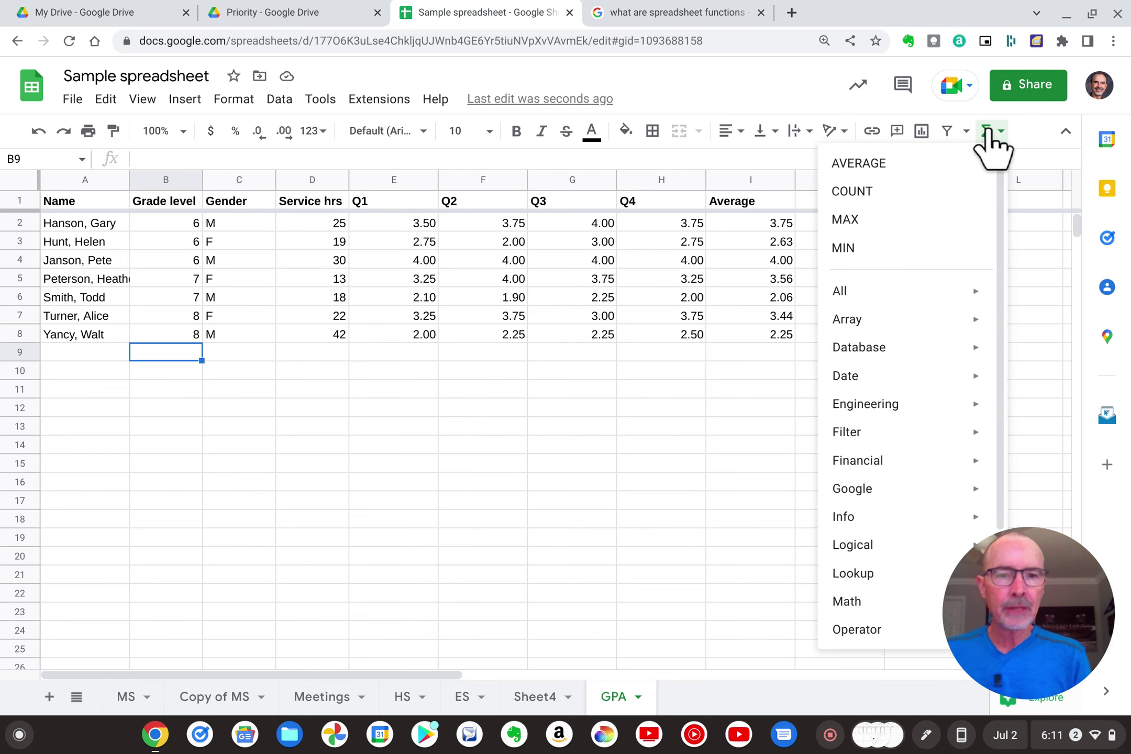
pyautogui.moveTo(881, 502)
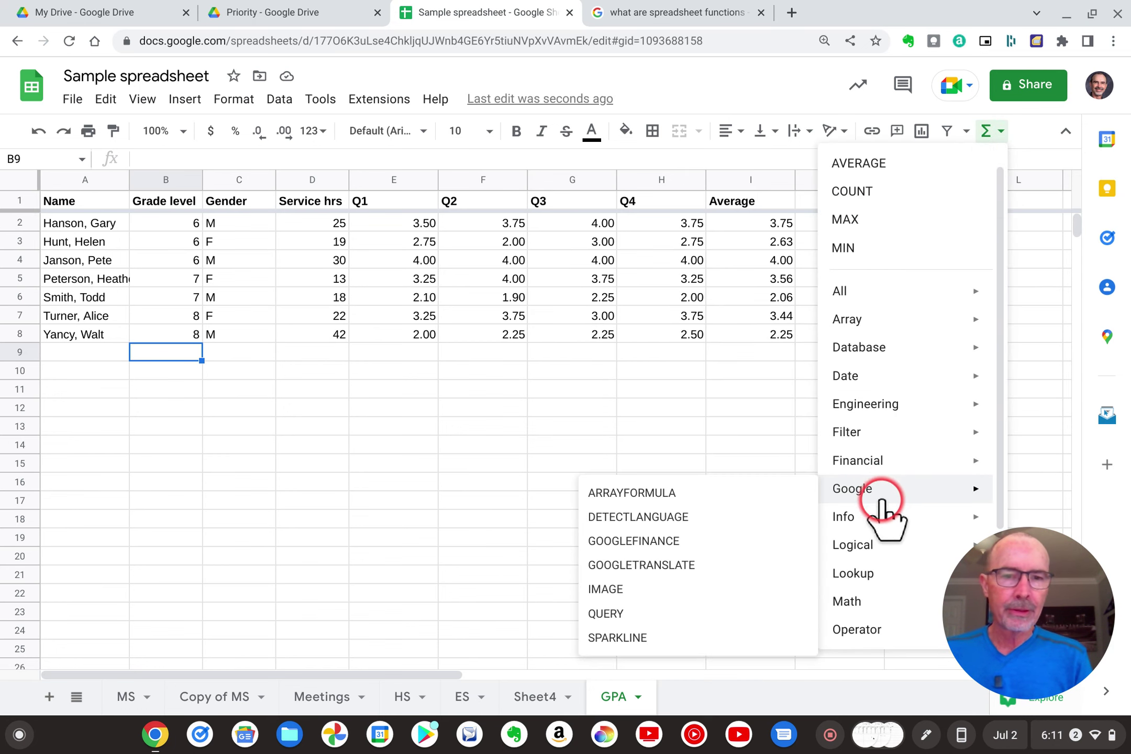
pyautogui.moveTo(871, 606)
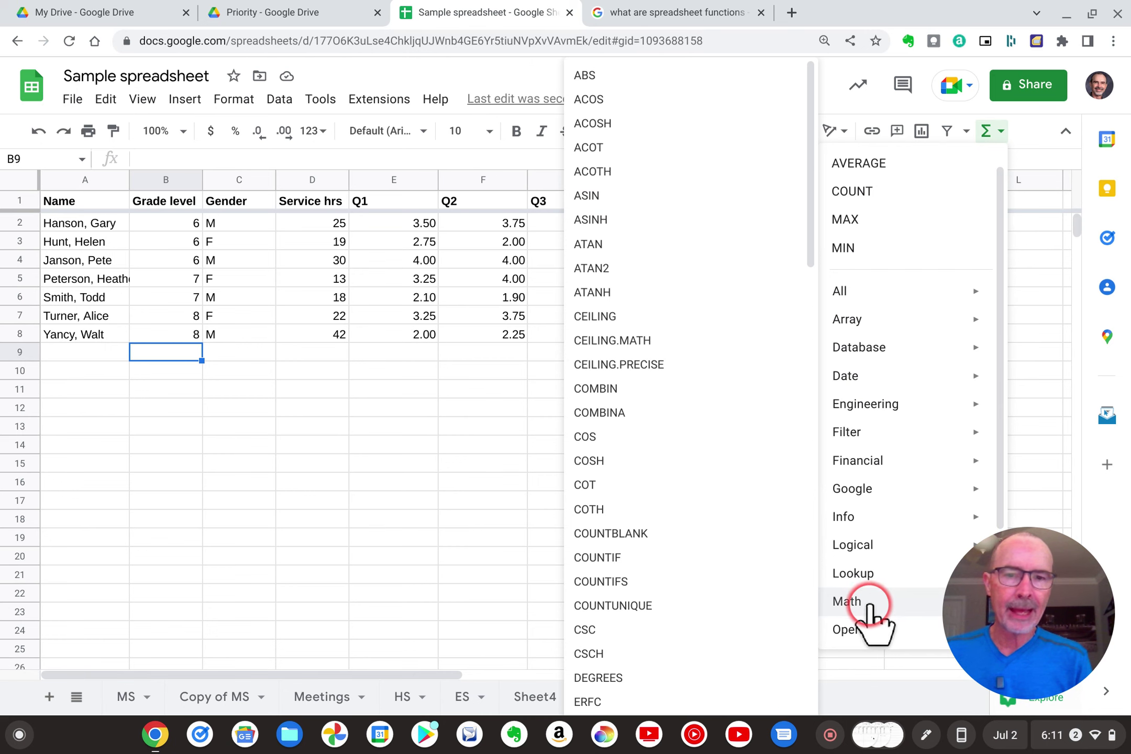
pyautogui.click(625, 560)
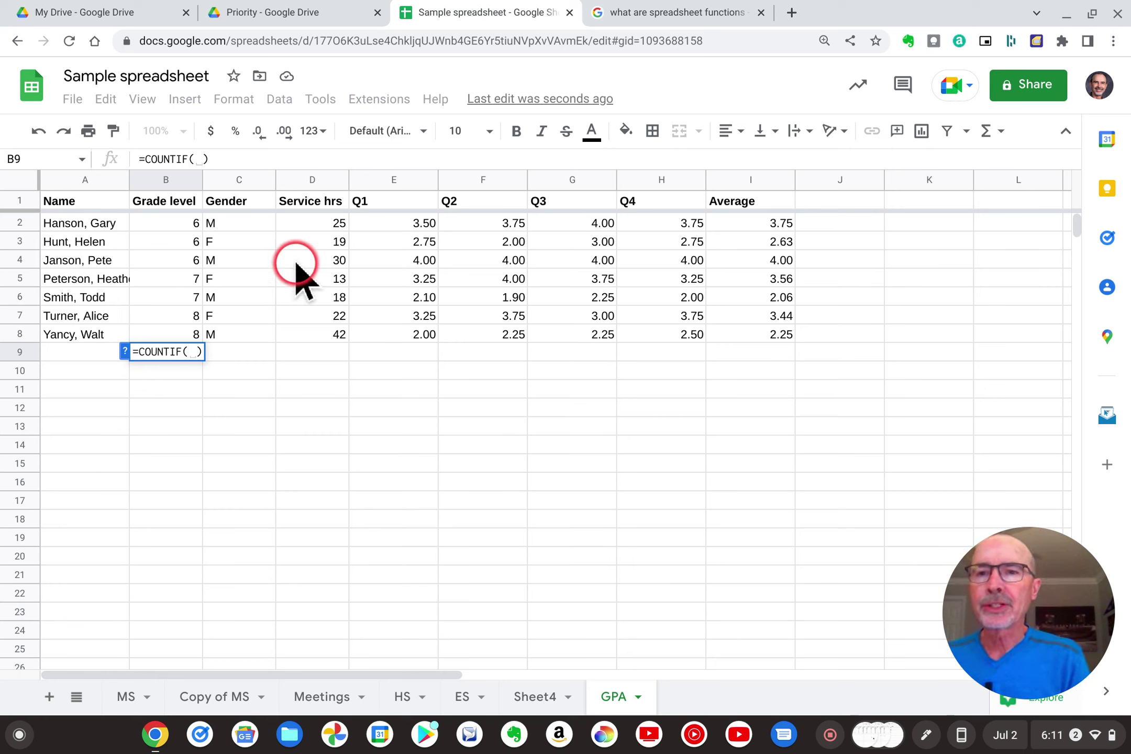
pyautogui.moveTo(167, 222); pyautogui.dragTo(180, 327)
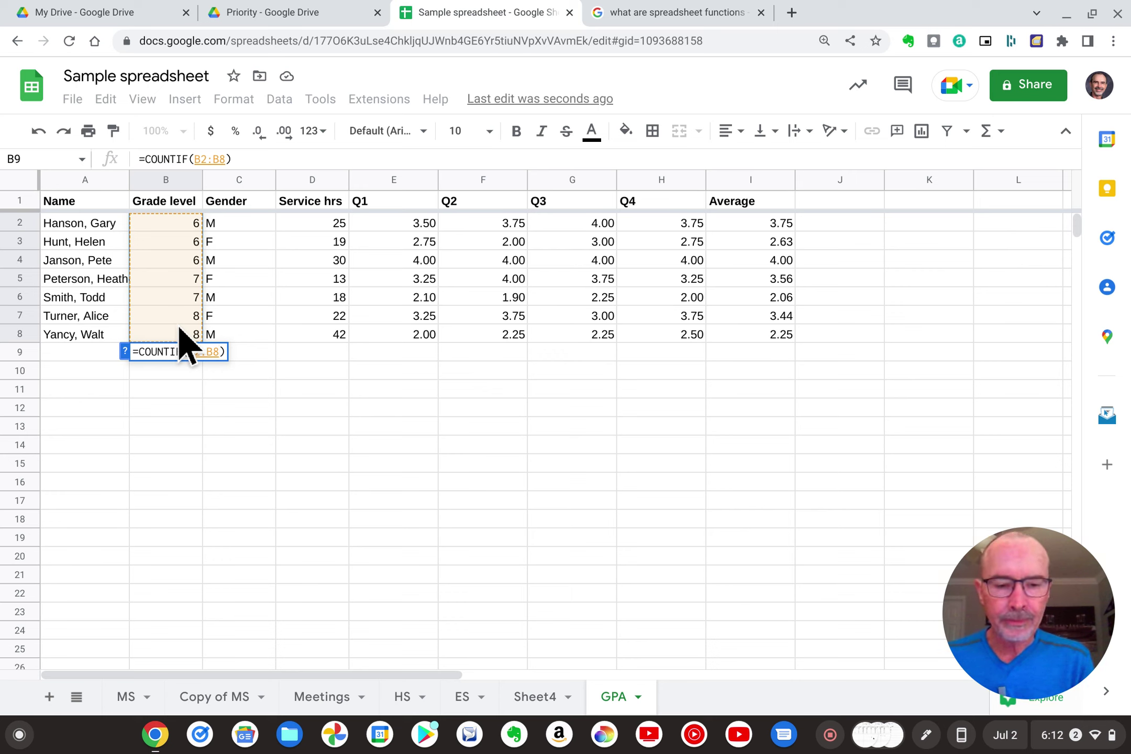
pyautogui.write(',')
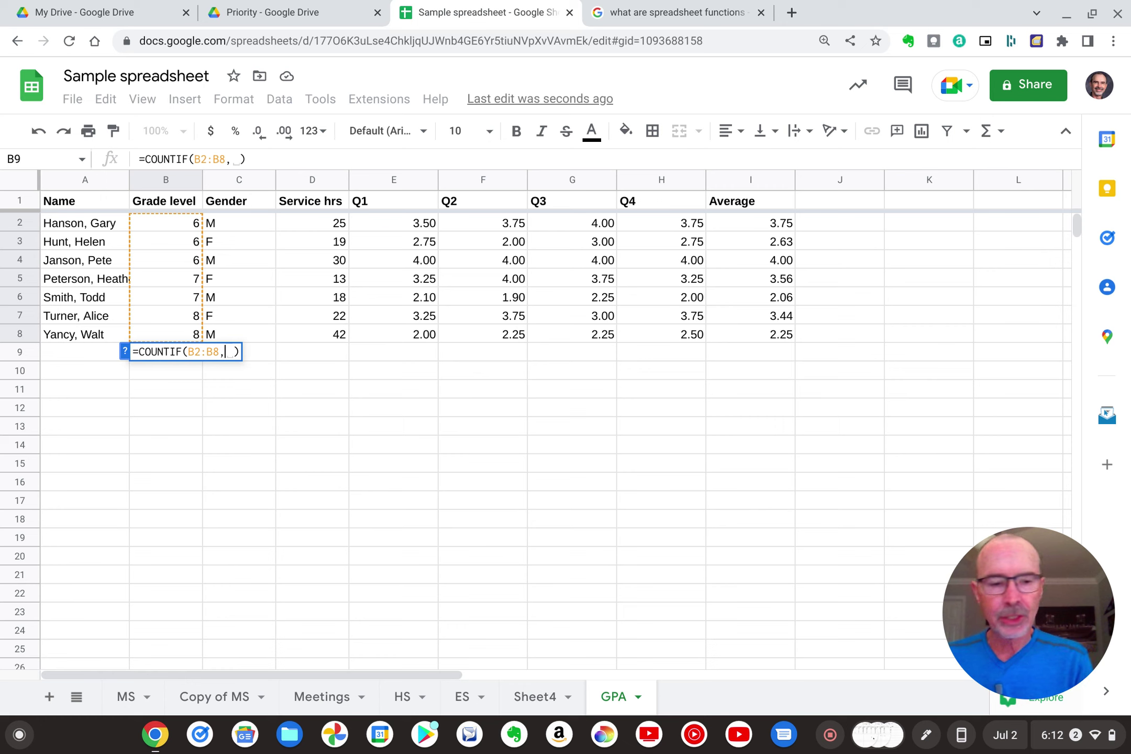
pyautogui.write('"')
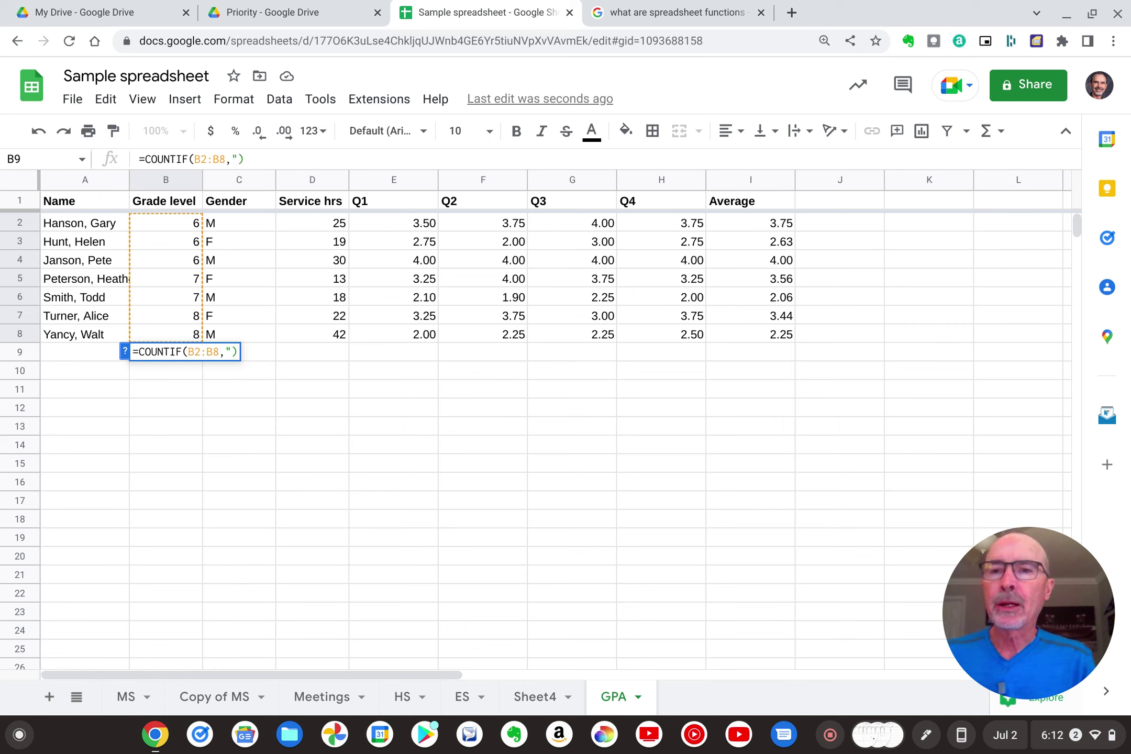
pyautogui.write('=')
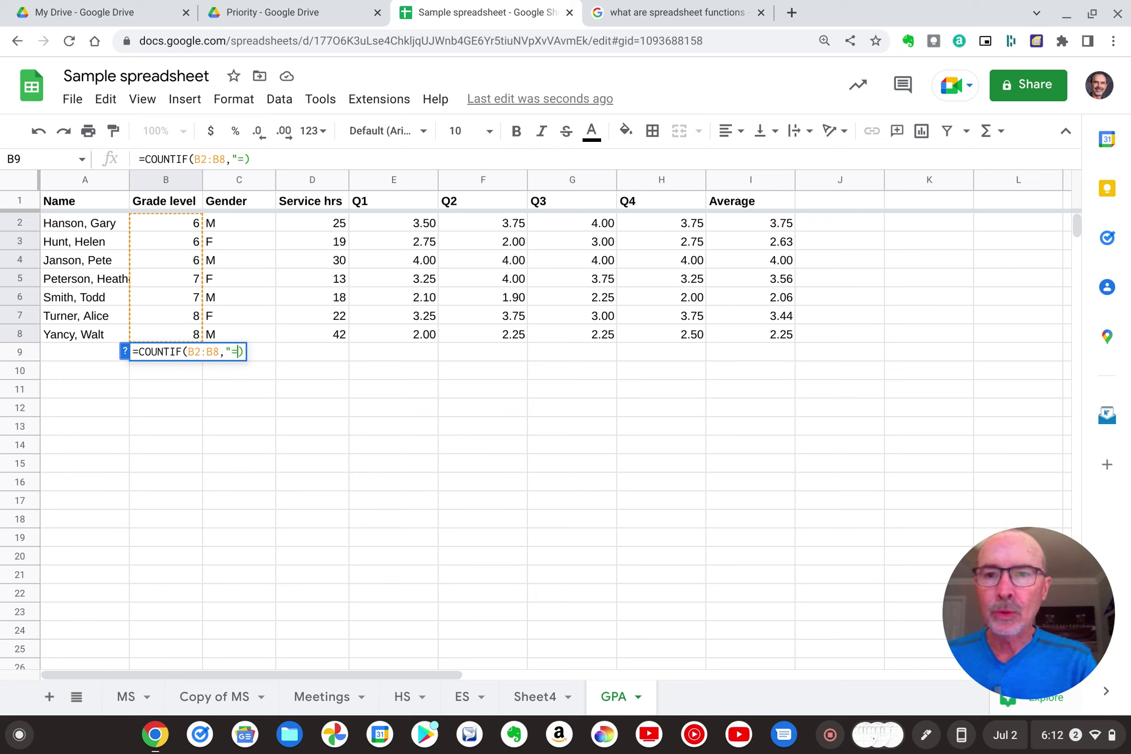
pyautogui.write('6')
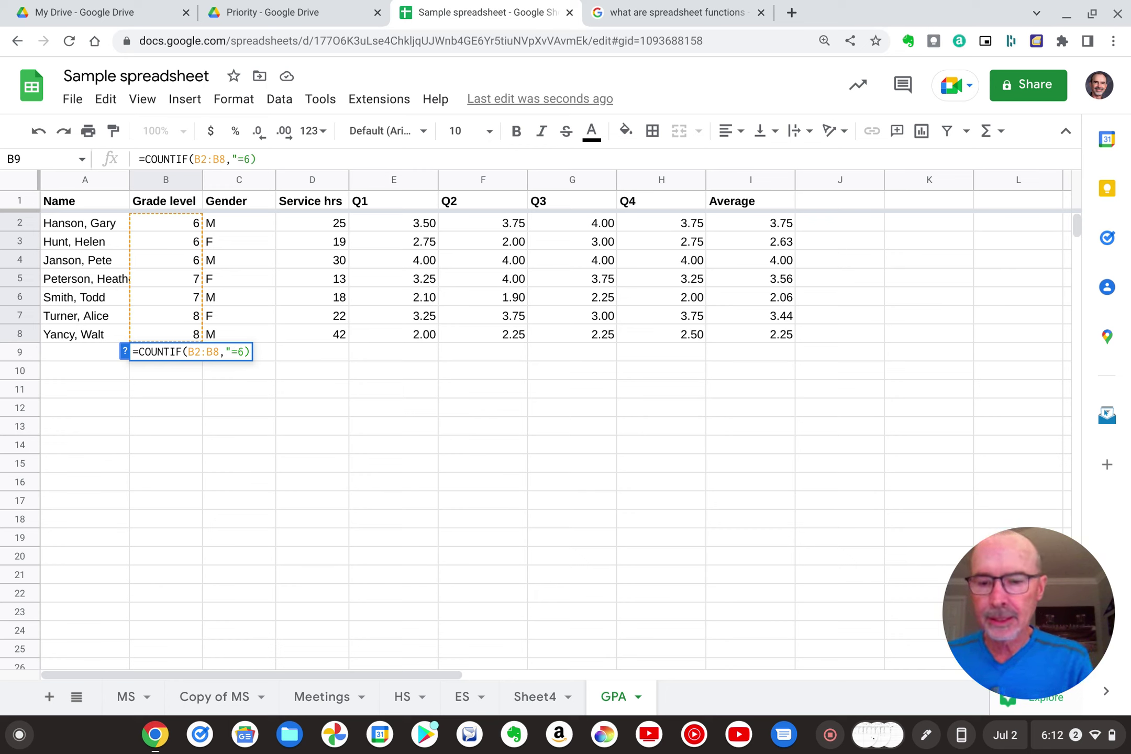
pyautogui.write('"')
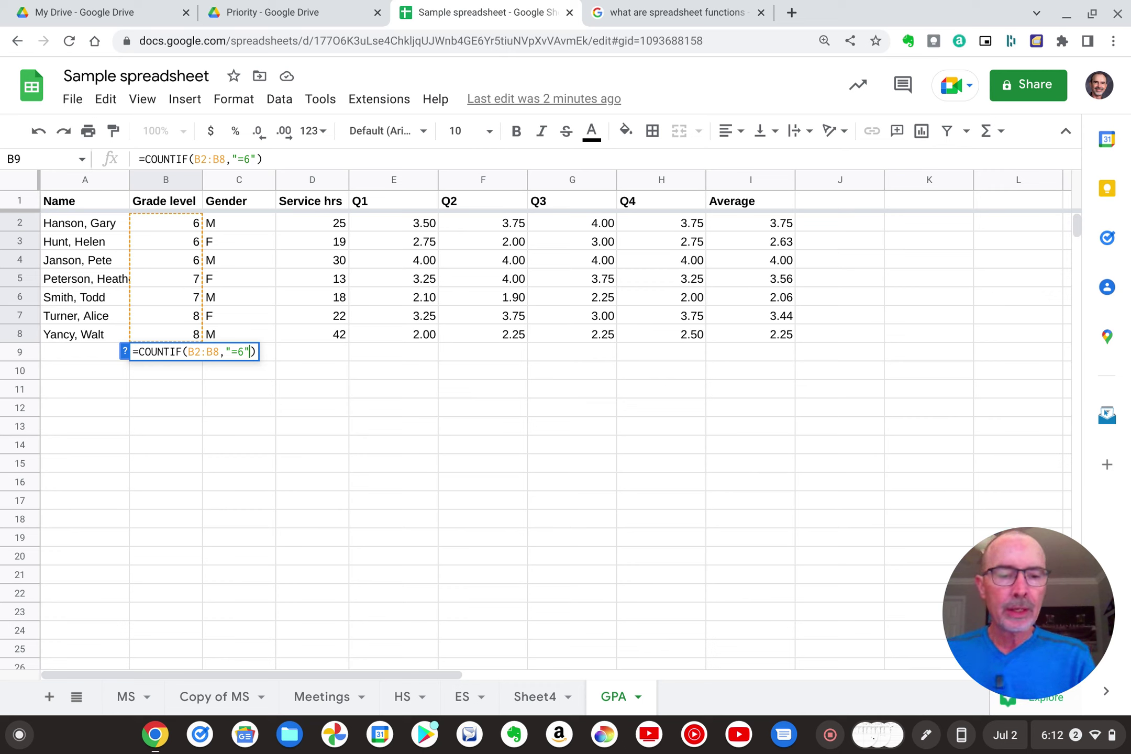
pyautogui.press('Return')
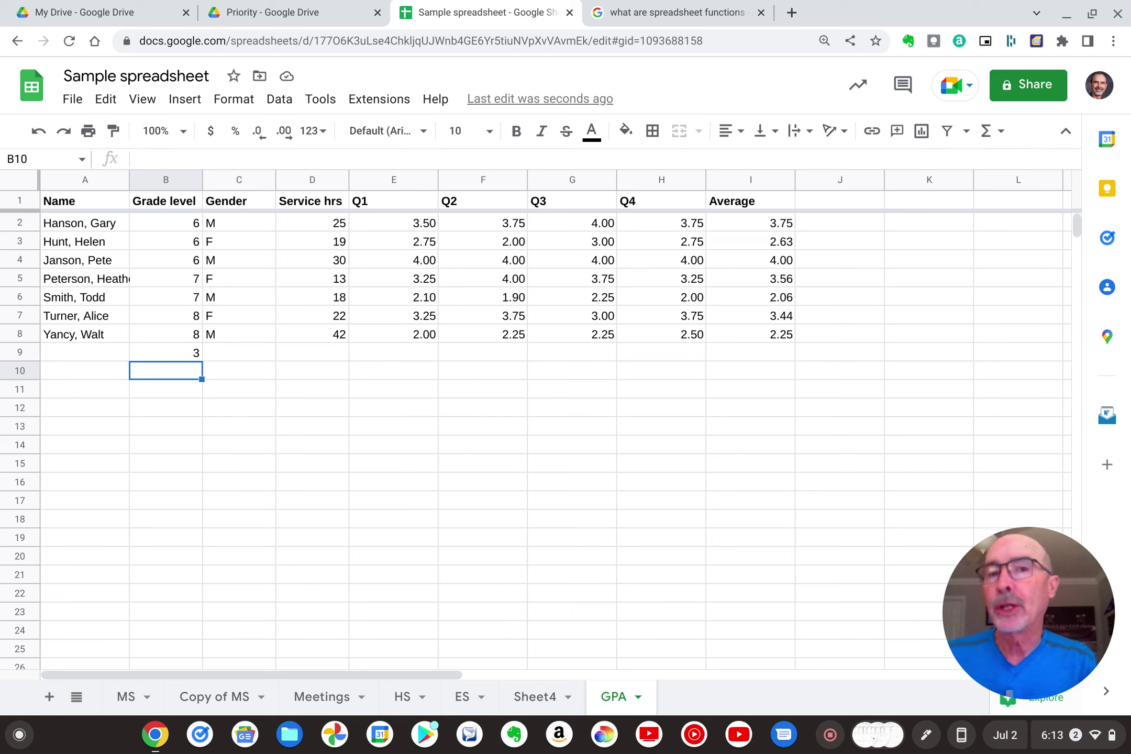
# Step: Clear the COUNTIF formula from cell B9
pyautogui.click(170, 351)
pyautogui.press('Delete')
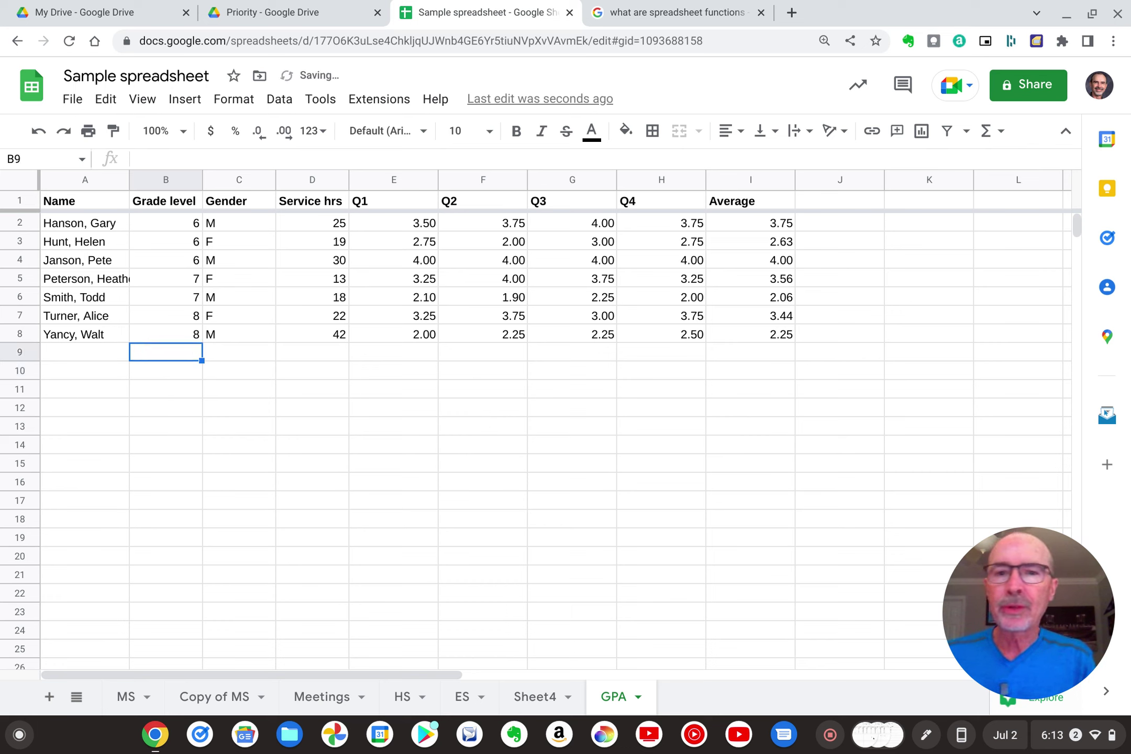
# Step: Start a COUNTIFS formula in cell F11 with the grade level range B2:B8 and the criterion "=6"
pyautogui.click(475, 388)
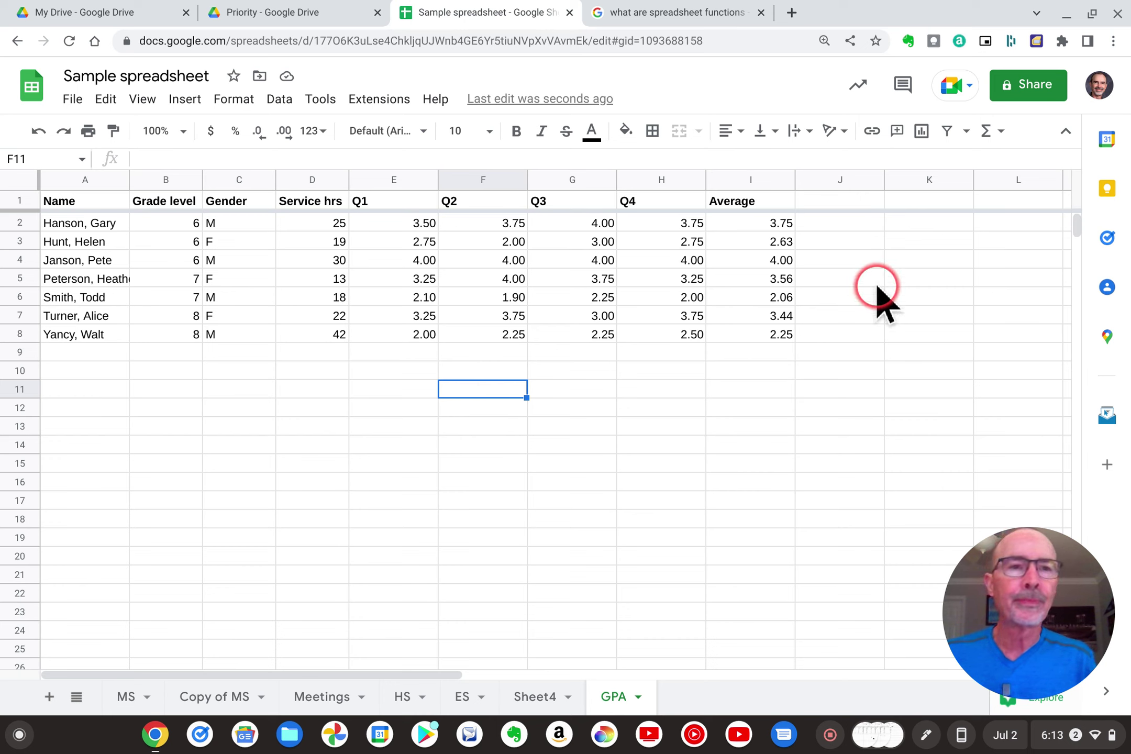
pyautogui.click(990, 135)
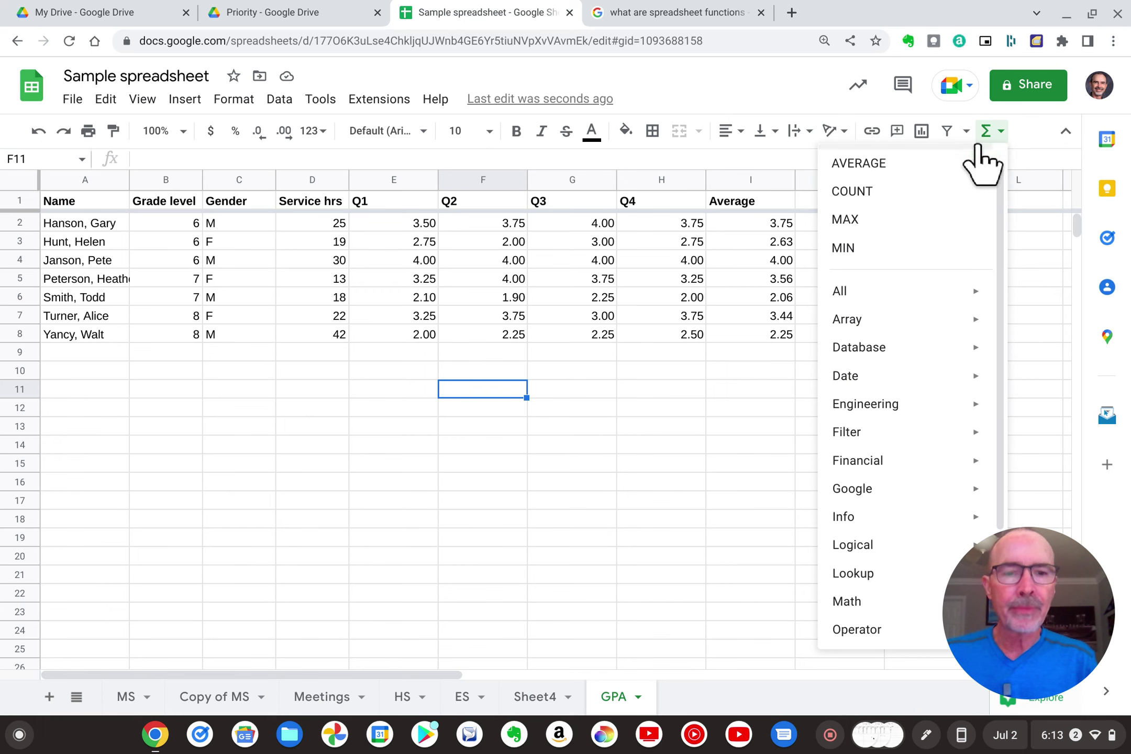
pyautogui.moveTo(854, 600)
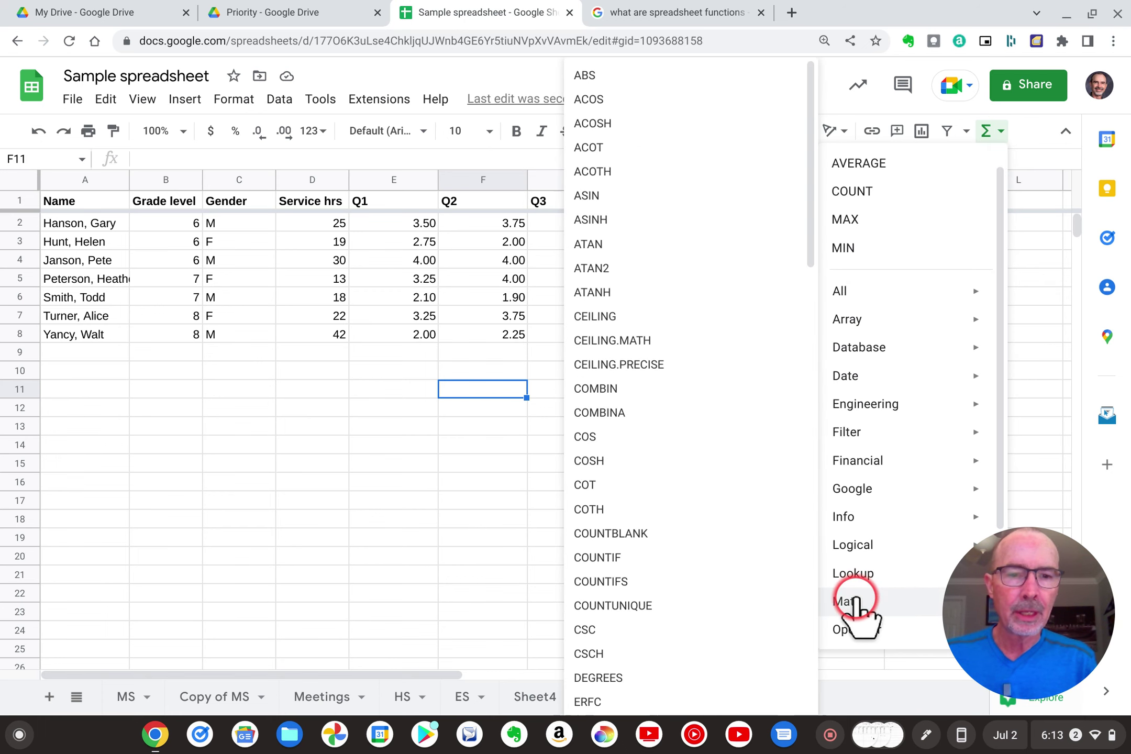
pyautogui.click(610, 579)
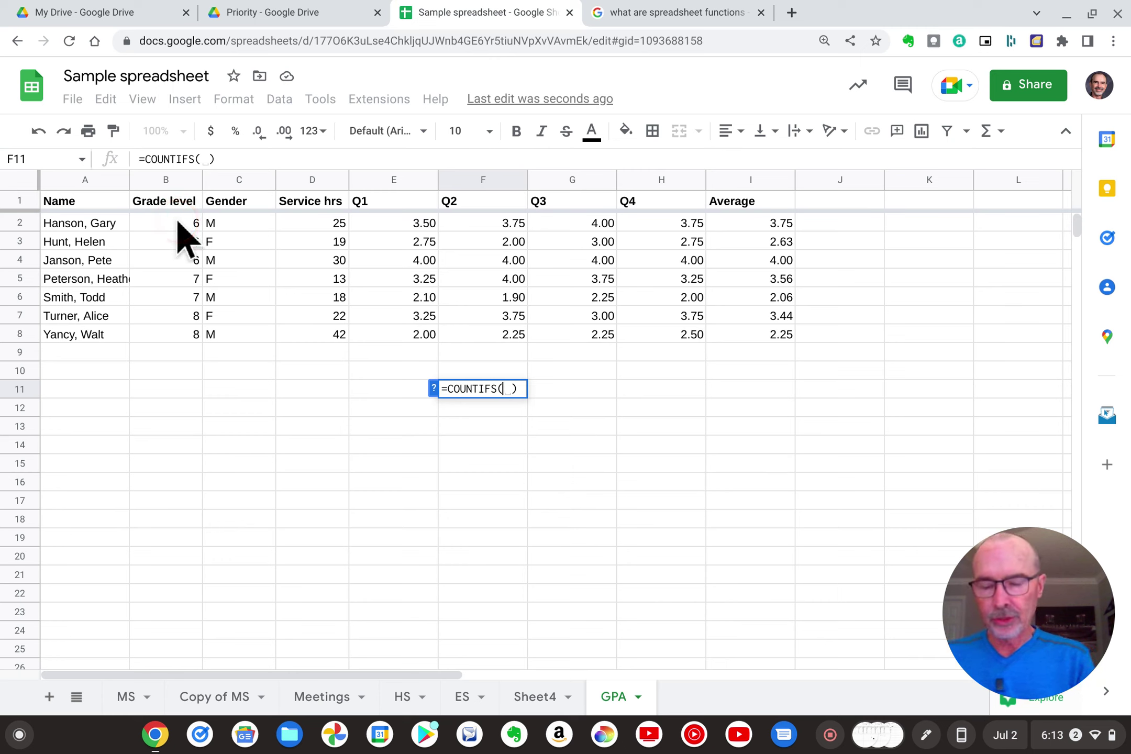
pyautogui.moveTo(177, 220); pyautogui.dragTo(172, 335)
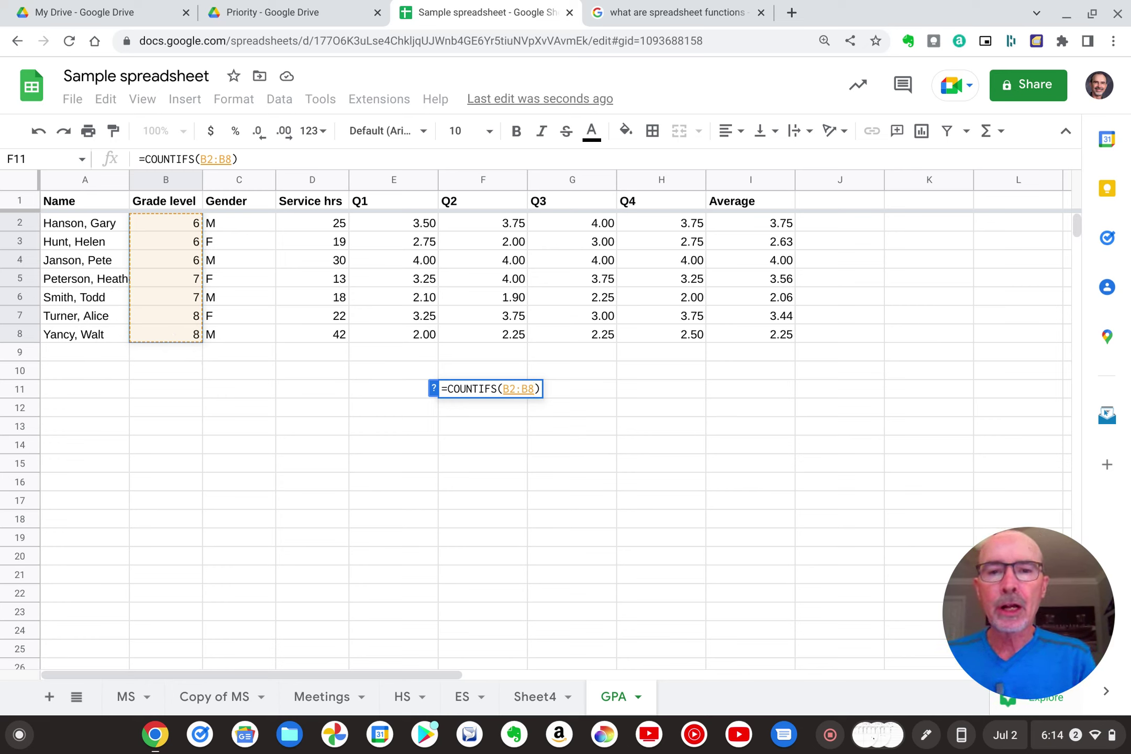
pyautogui.write(',')
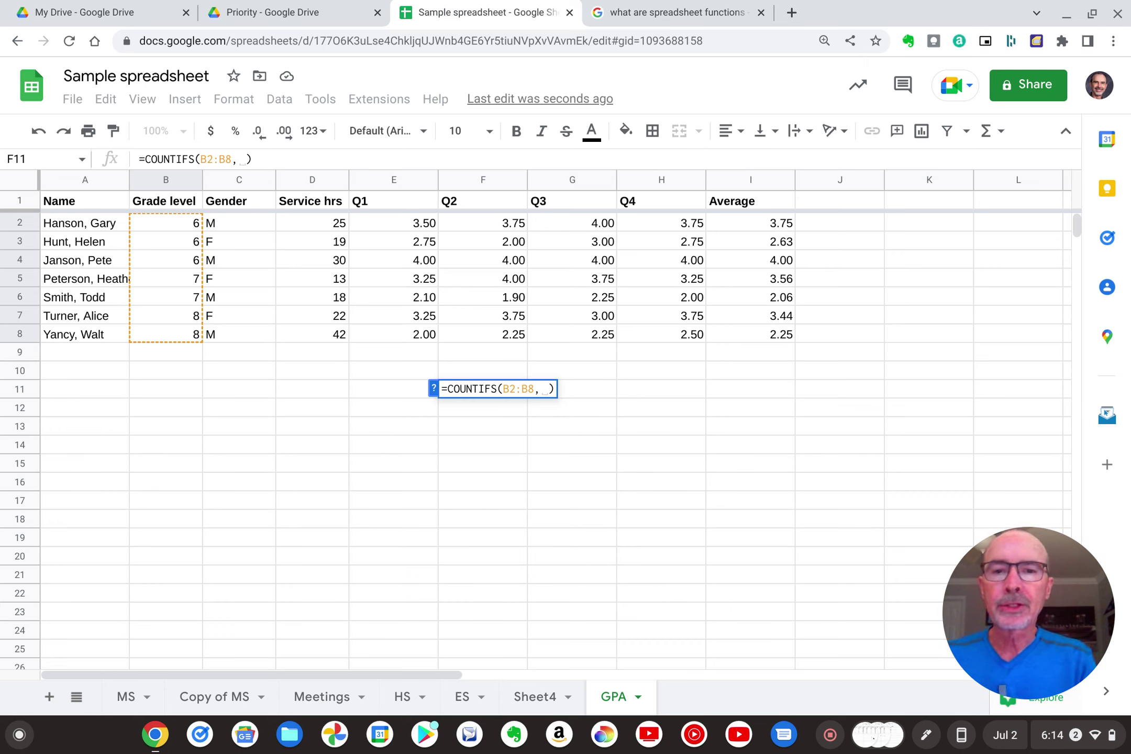
pyautogui.write('"')
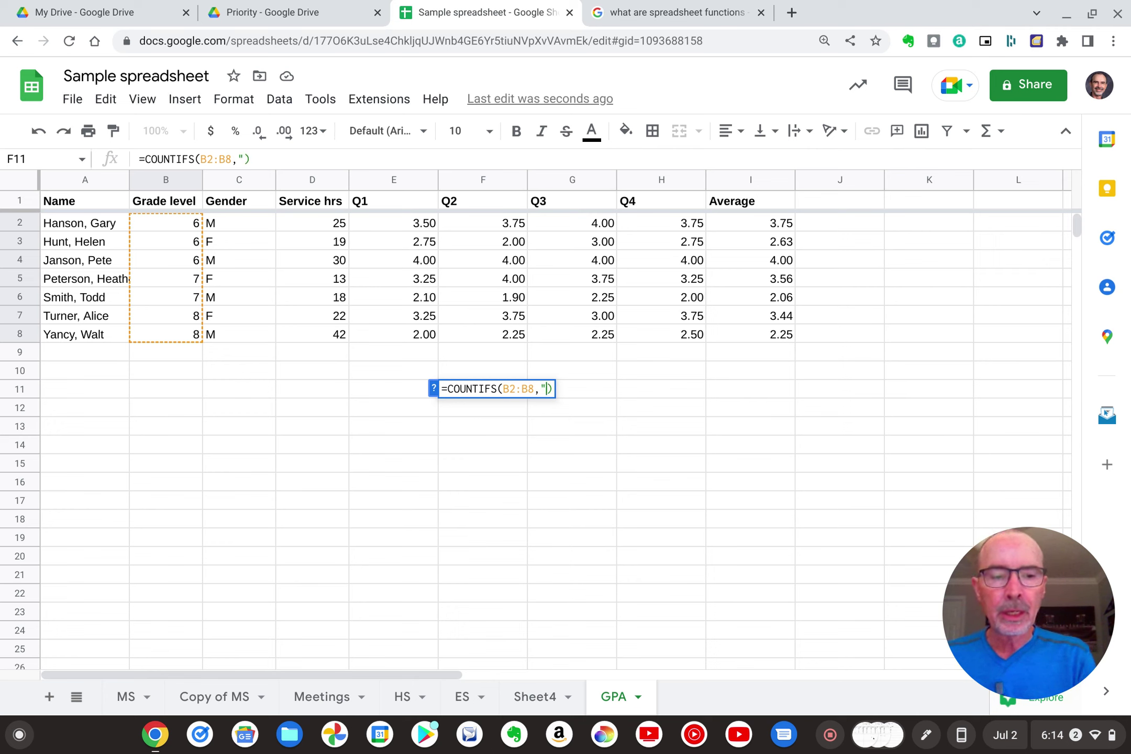
pyautogui.write('=^')
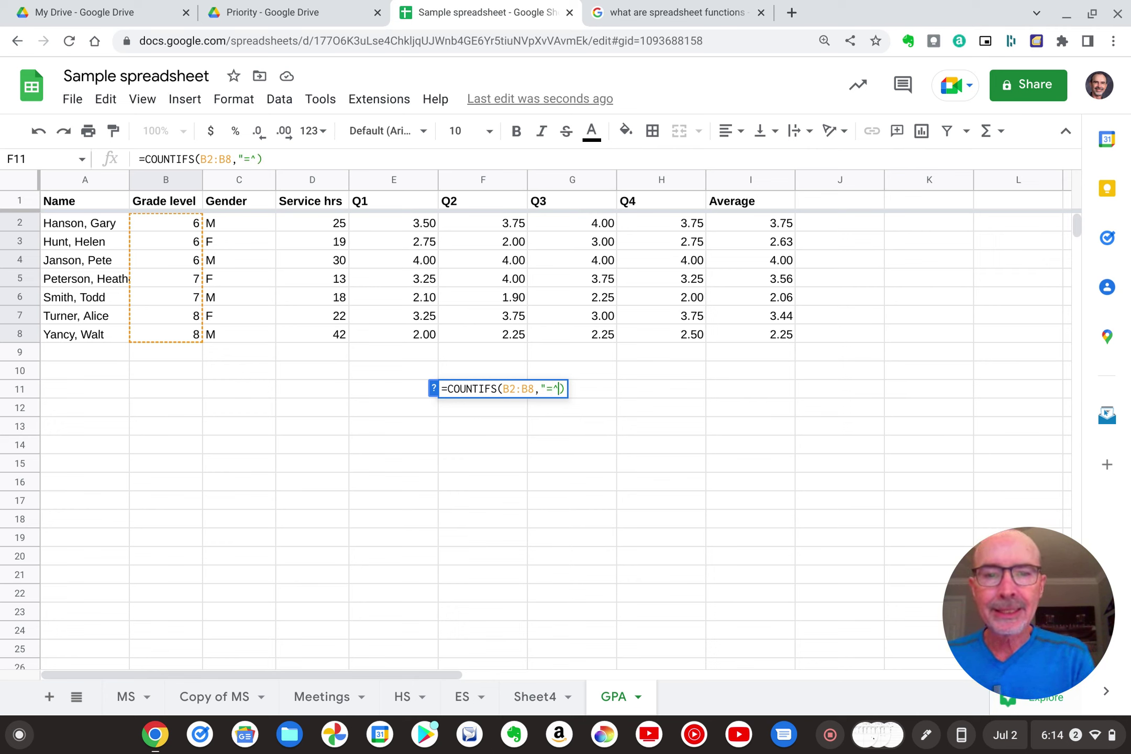
pyautogui.press('BackSpace')
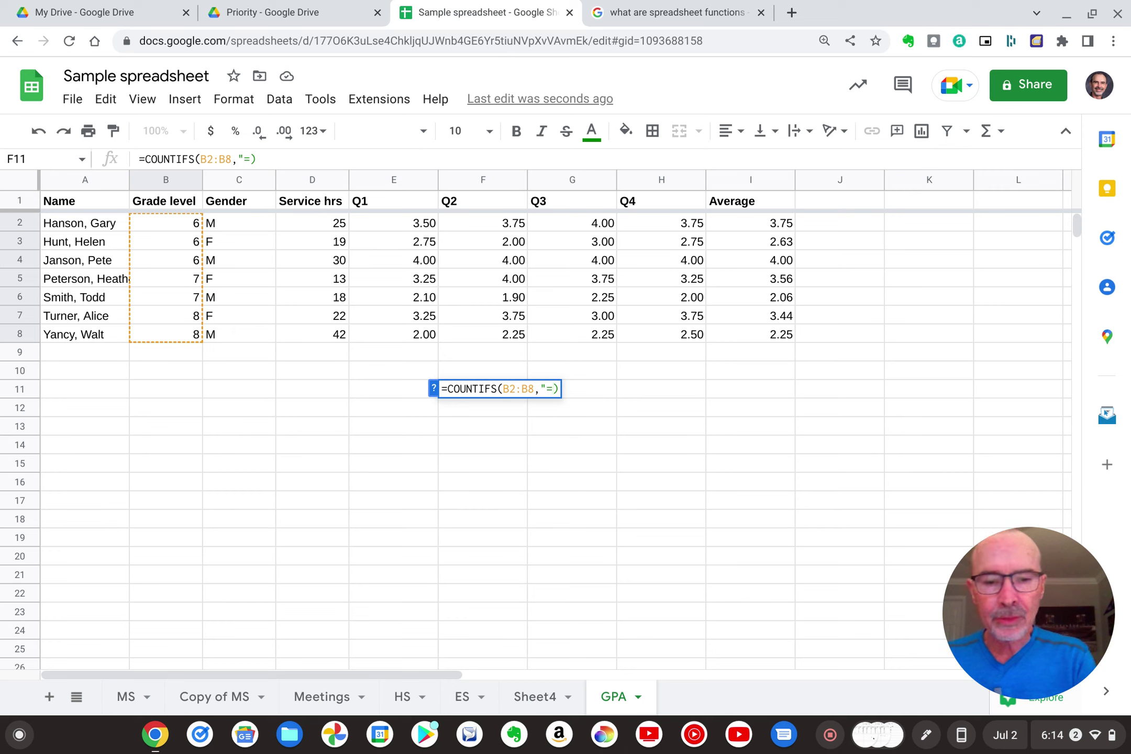
pyautogui.write('6"')
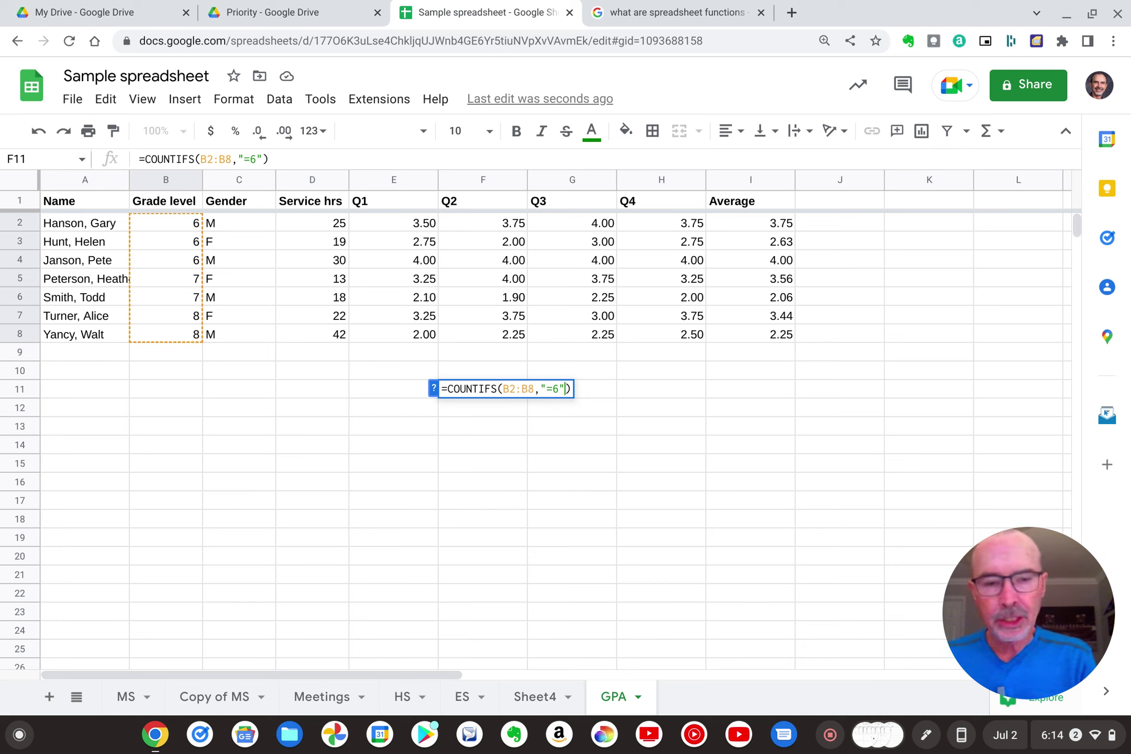
# Step: Complete the COUNTIFS formula in cell F11 by adding the Q2 range F2:F8 with the criterion ">=3.0"
pyautogui.write(',')
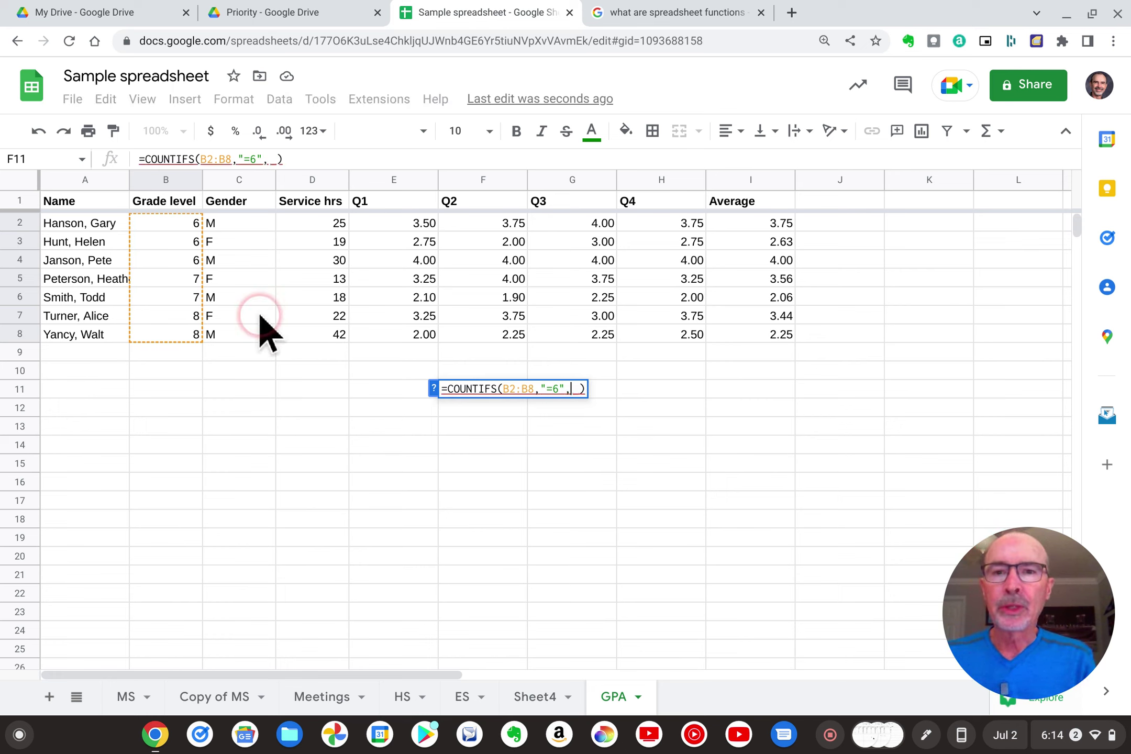
pyautogui.click(490, 222)
pyautogui.moveTo(491, 222); pyautogui.dragTo(487, 335)
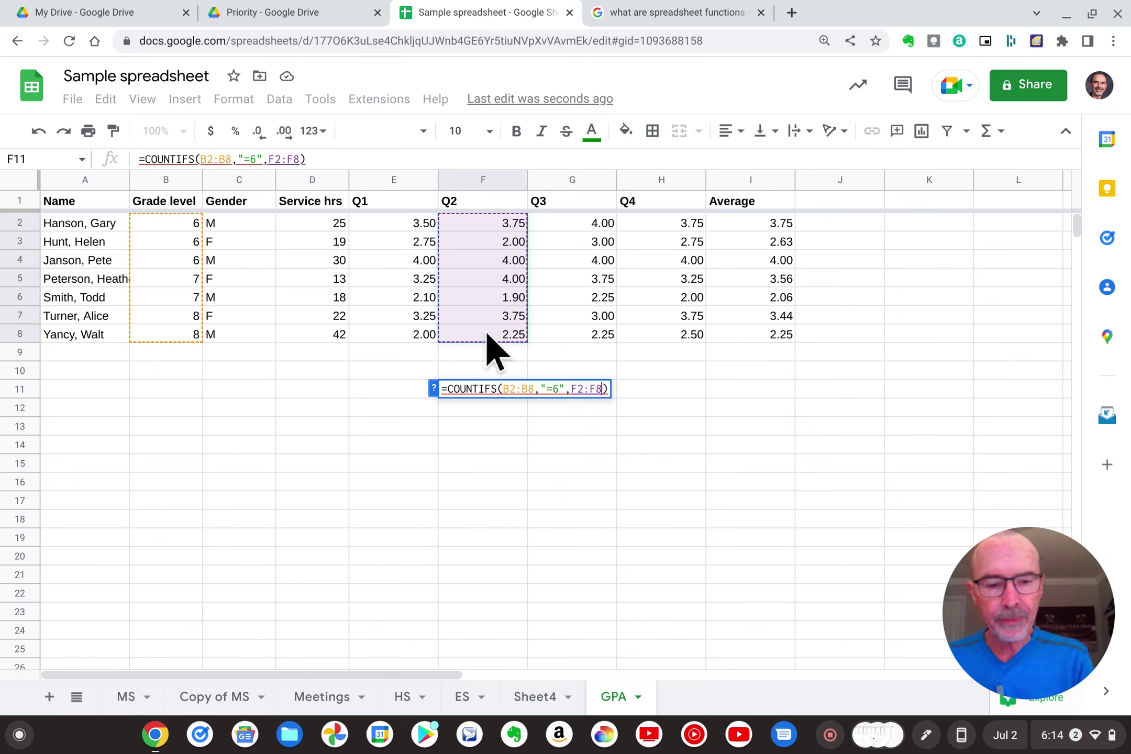
pyautogui.write(', ')
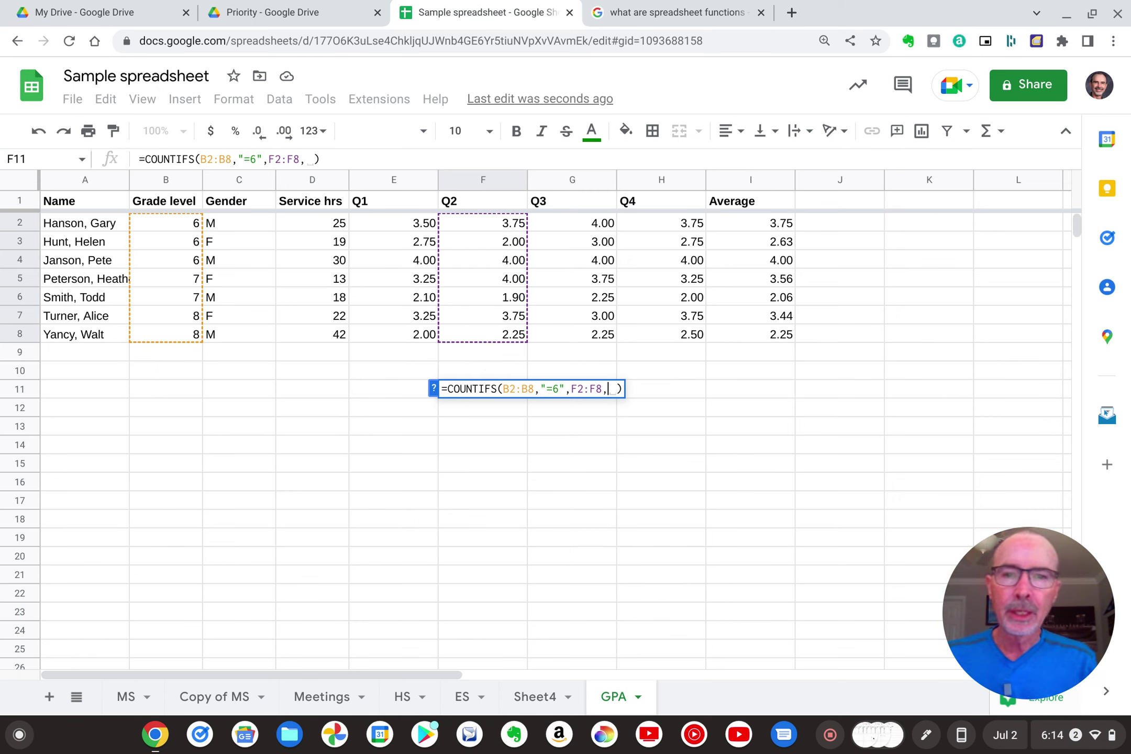
pyautogui.write('"')
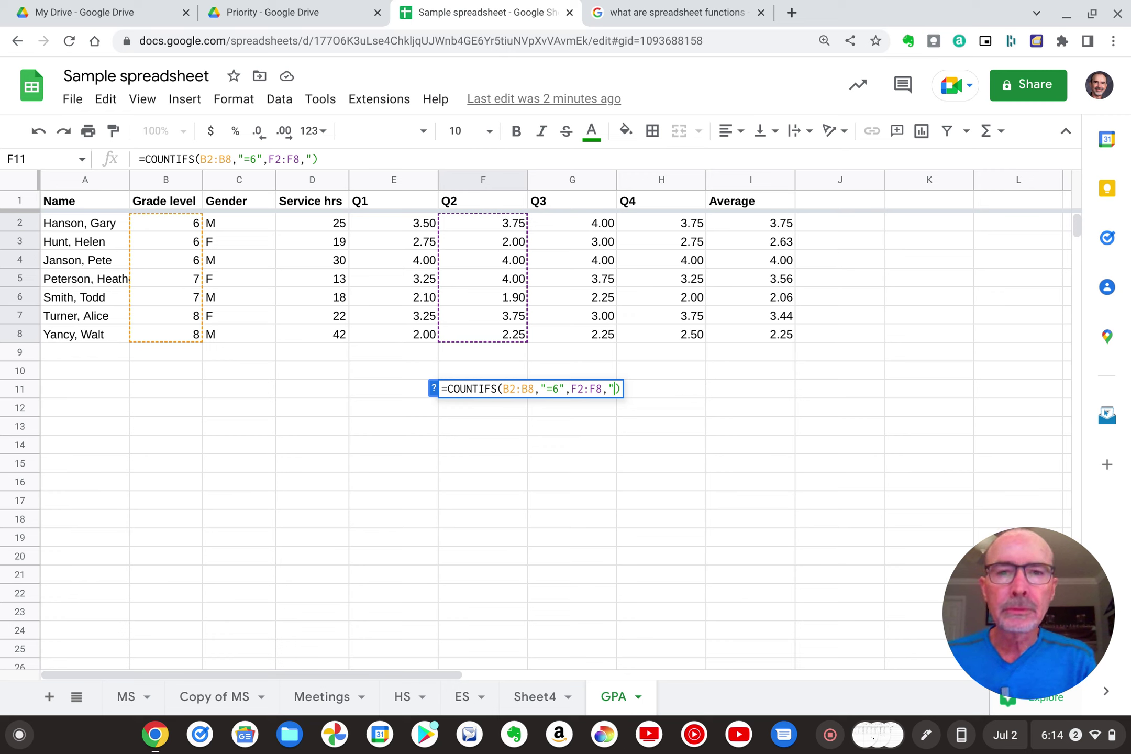
pyautogui.write('>')
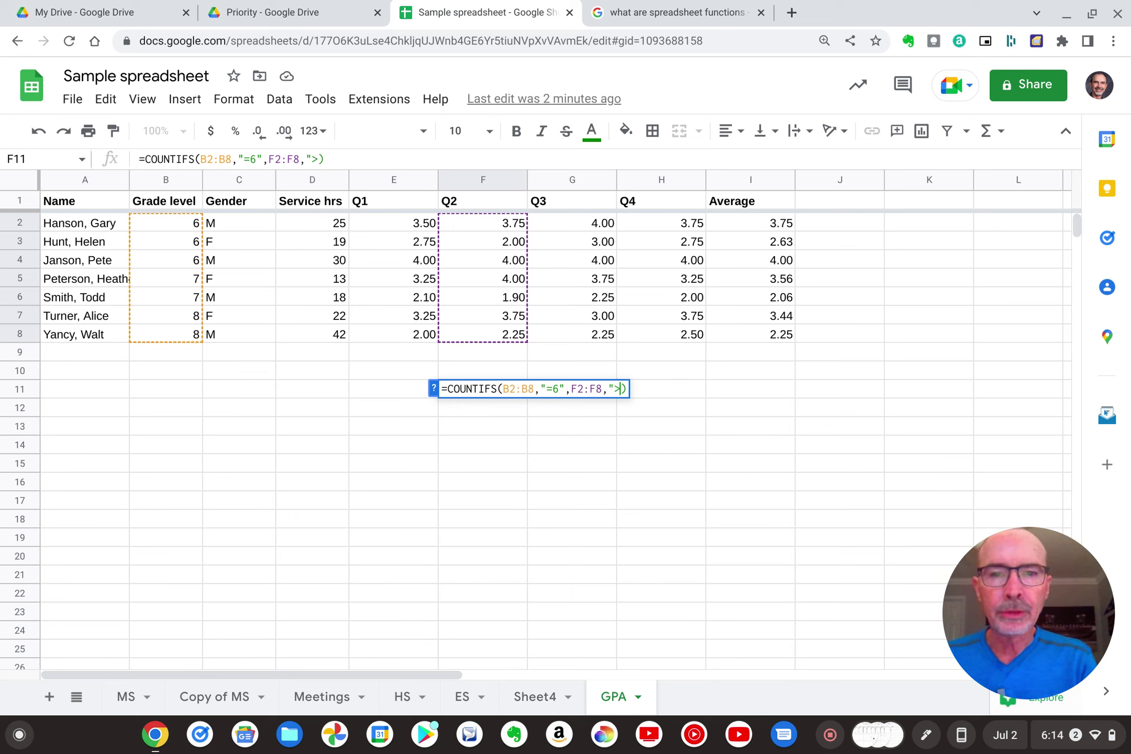
pyautogui.write('=')
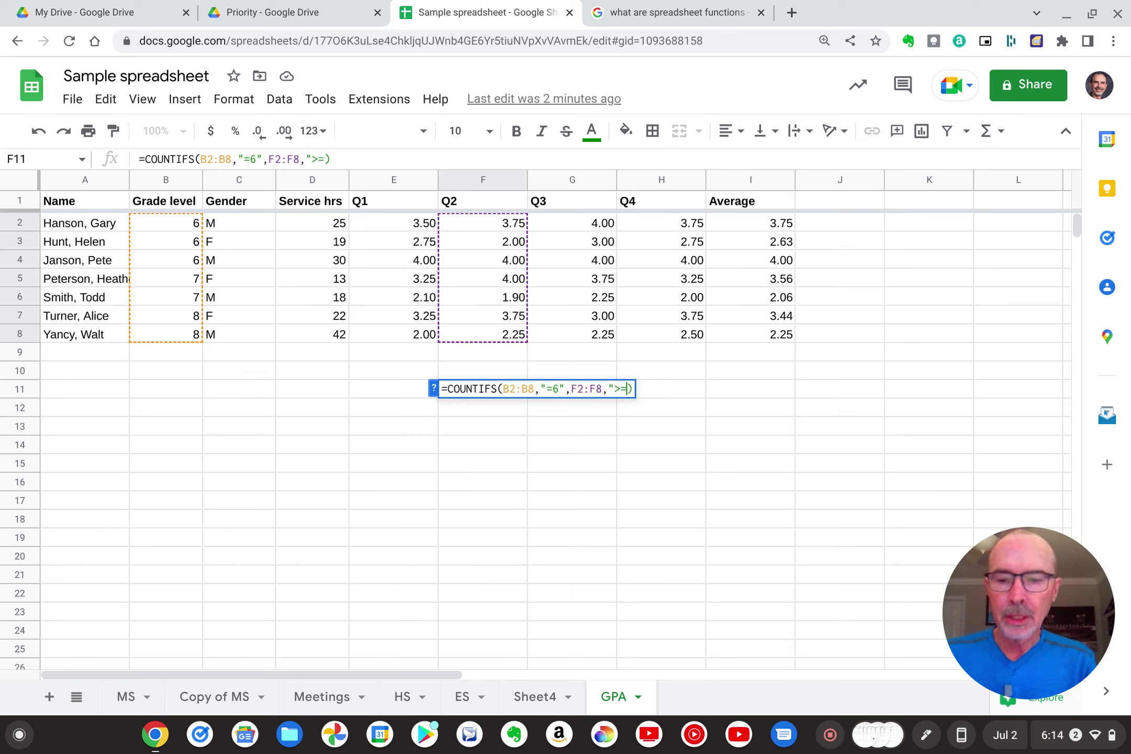
pyautogui.write('3.0')
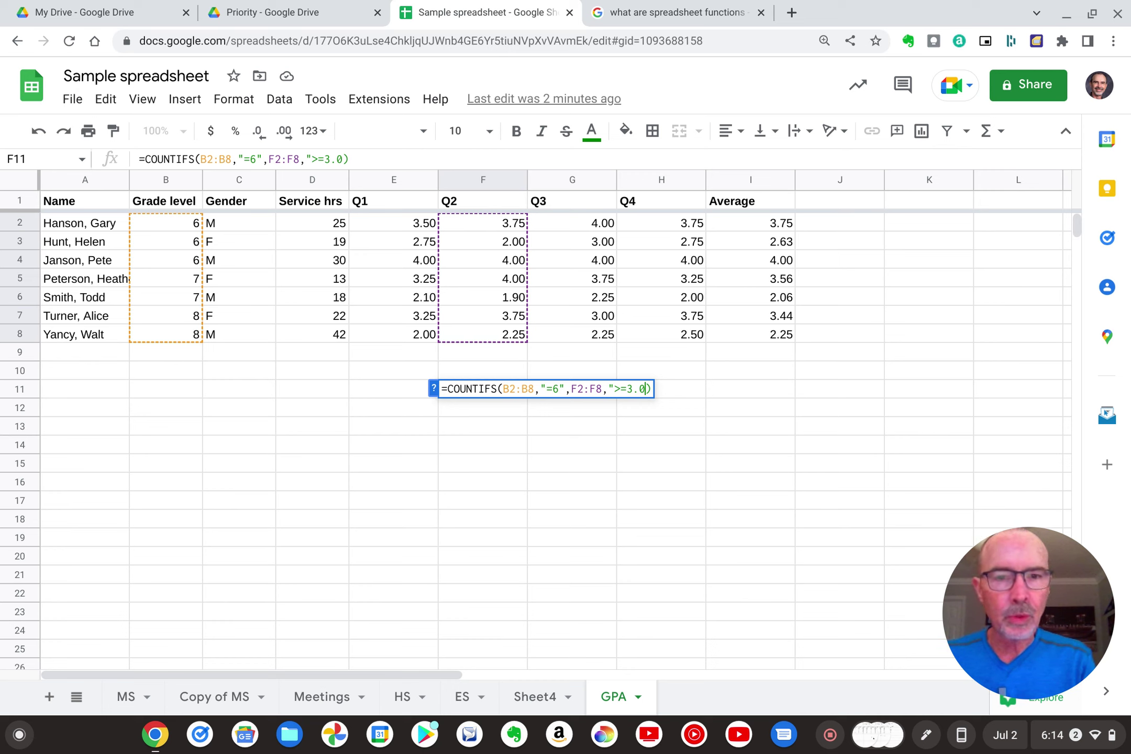
pyautogui.write('"')
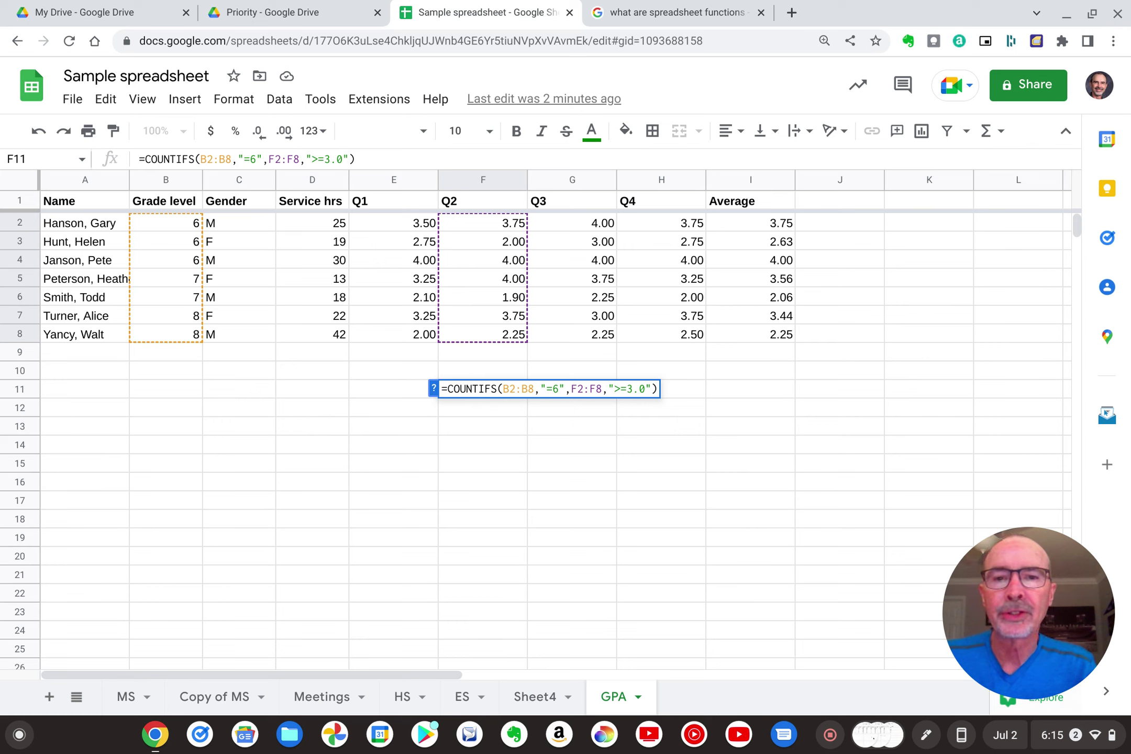
pyautogui.press('Return')
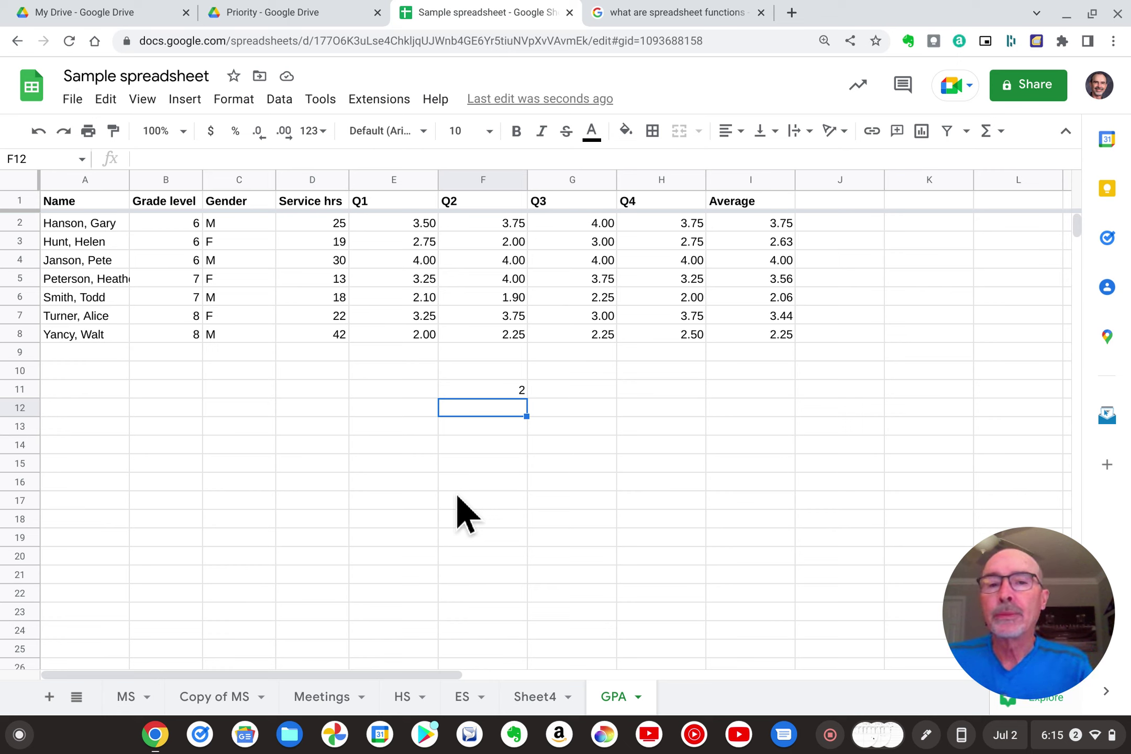
# Step: Review the COUNTIFS formula in cell F11 against the grade level and Q2 columns it evaluates
pyautogui.click(498, 390)
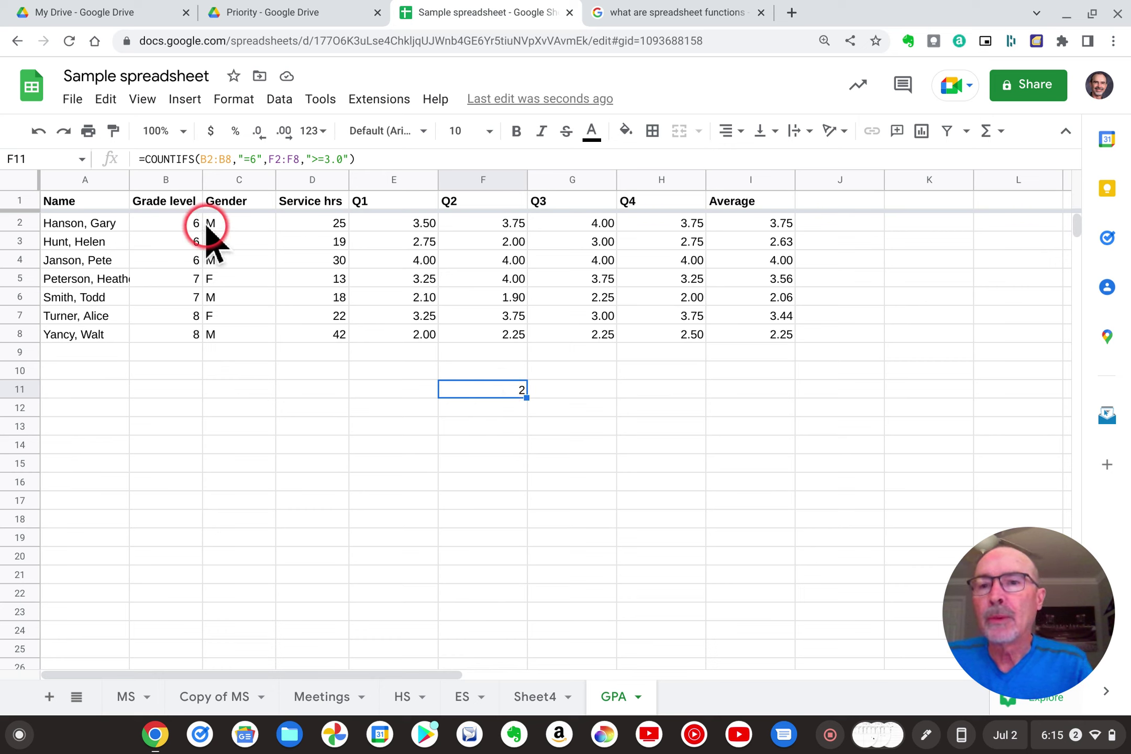
pyautogui.click(329, 391)
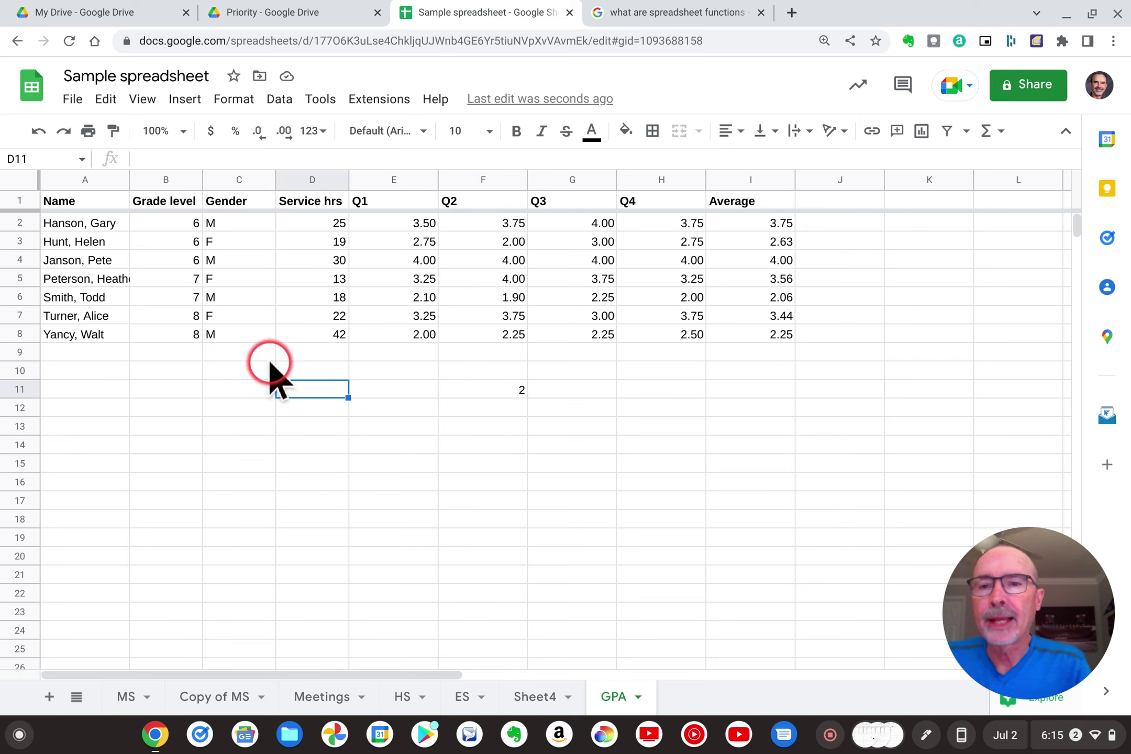
pyautogui.click(178, 224)
pyautogui.moveTo(178, 225); pyautogui.dragTo(184, 335)
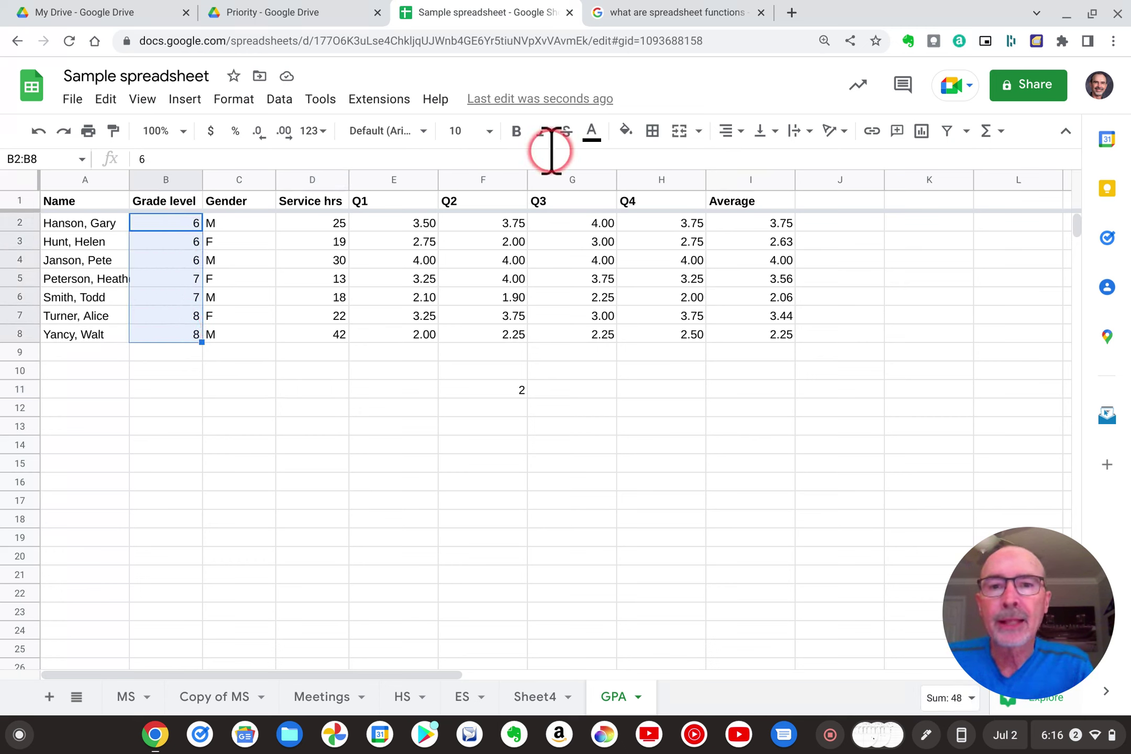
pyautogui.moveTo(497, 226); pyautogui.dragTo(499, 340)
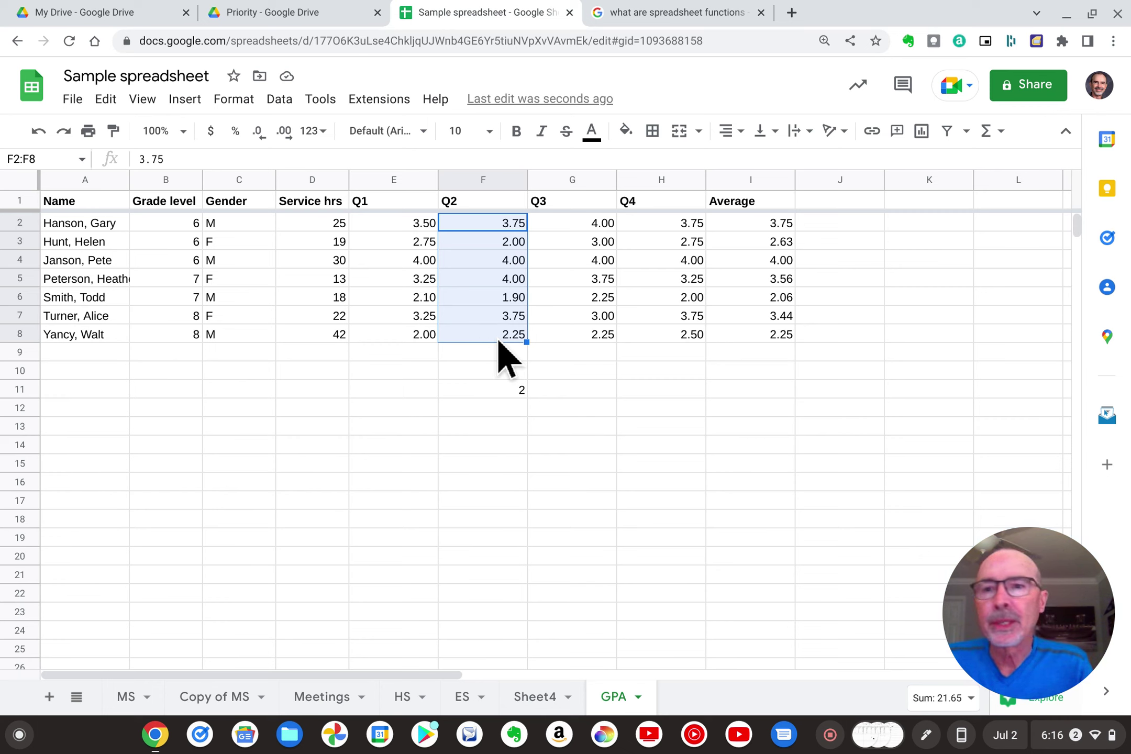
pyautogui.click(149, 224)
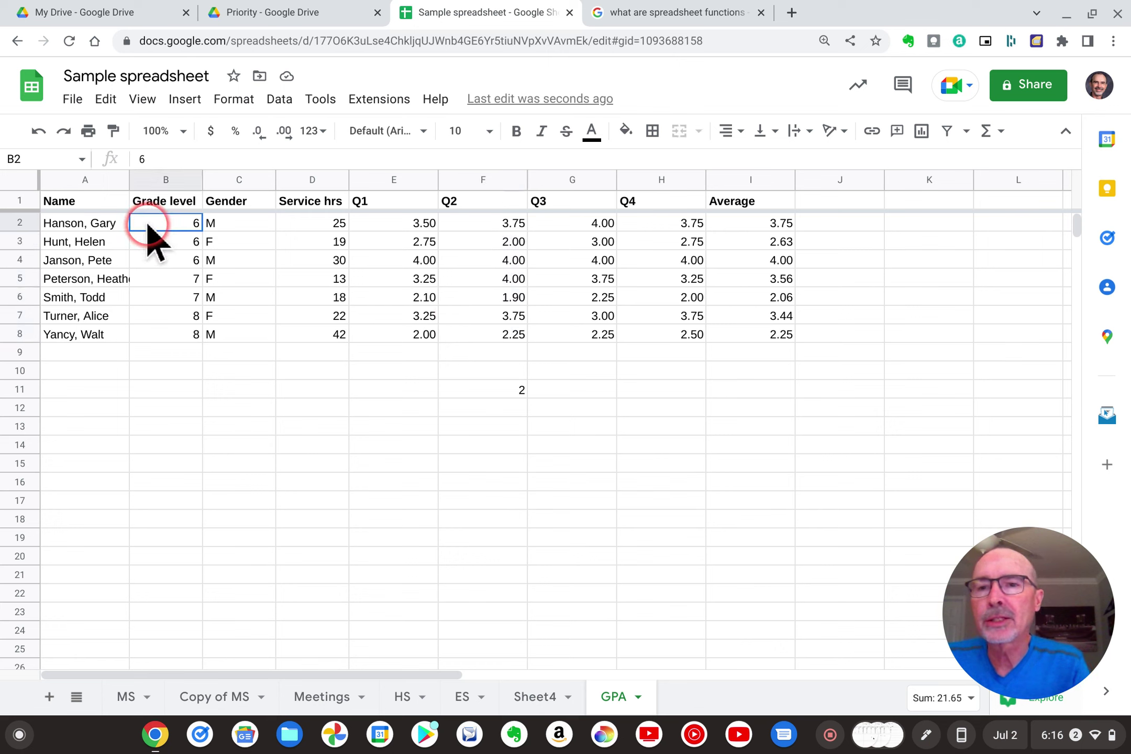
pyautogui.moveTo(148, 224); pyautogui.dragTo(156, 292)
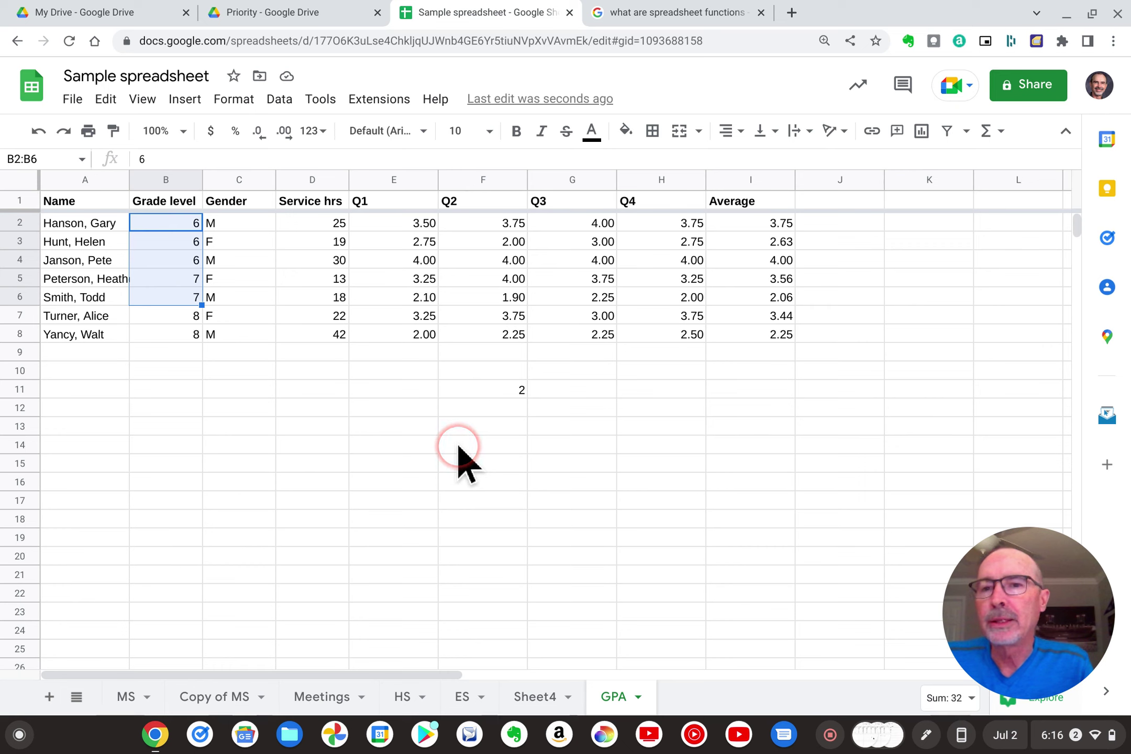
pyautogui.click(505, 221)
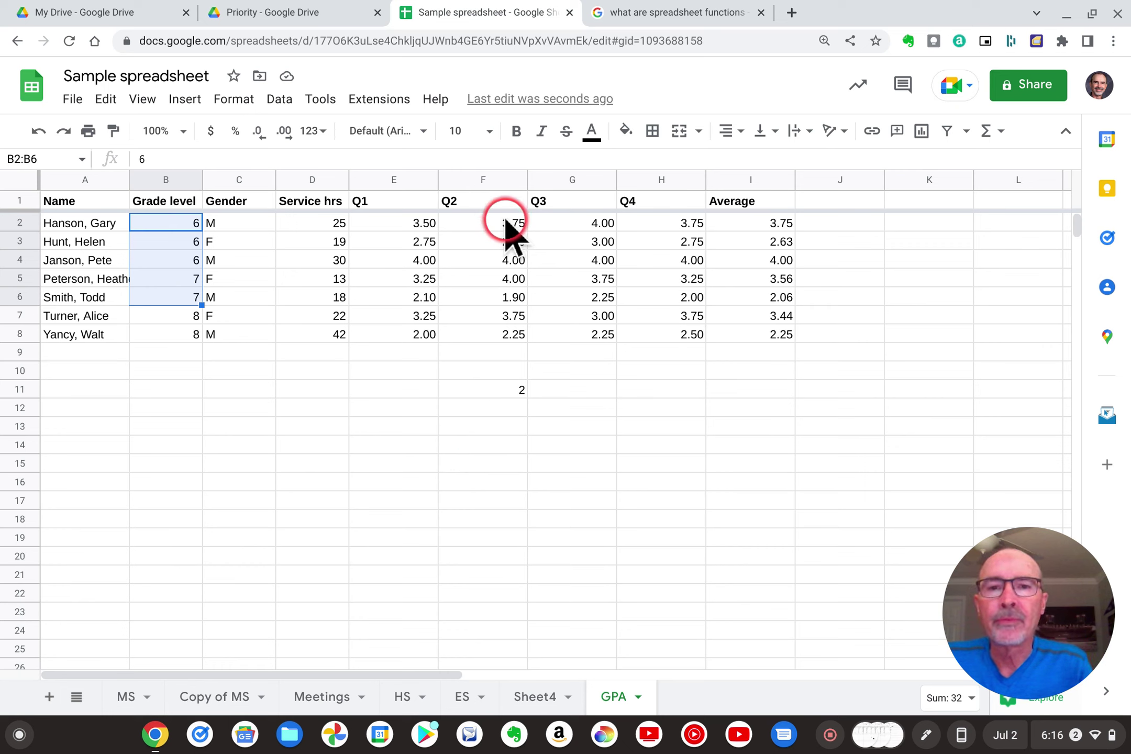
pyautogui.moveTo(505, 221); pyautogui.dragTo(500, 328)
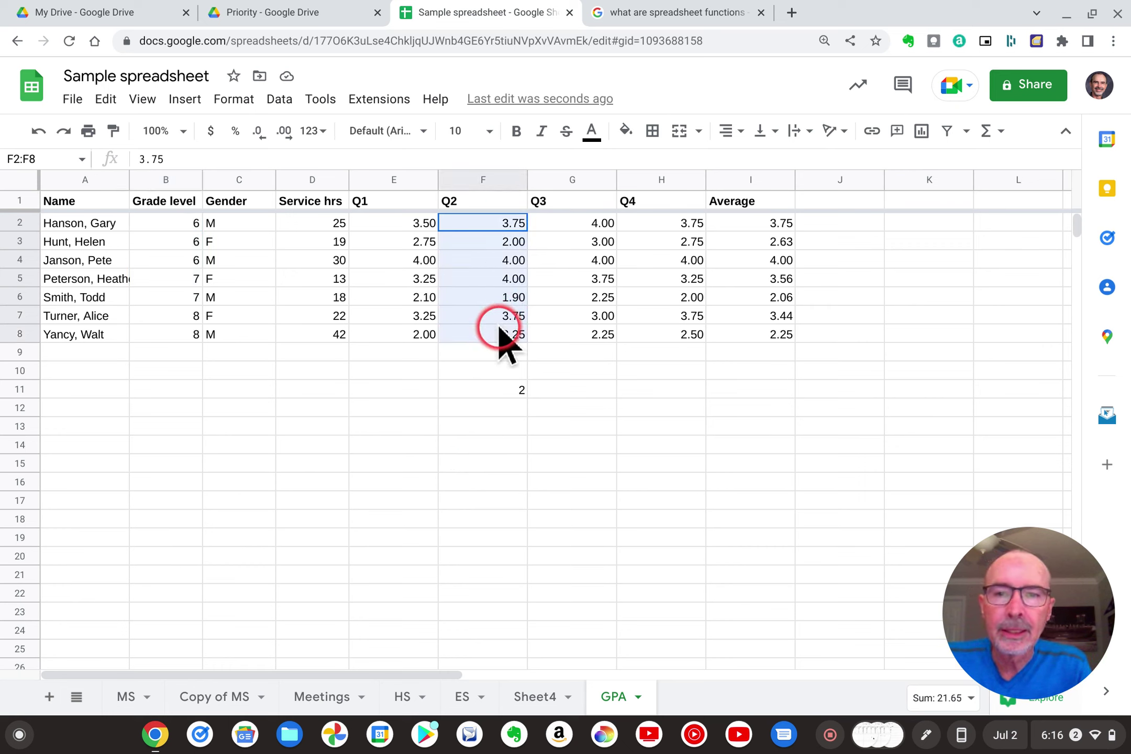